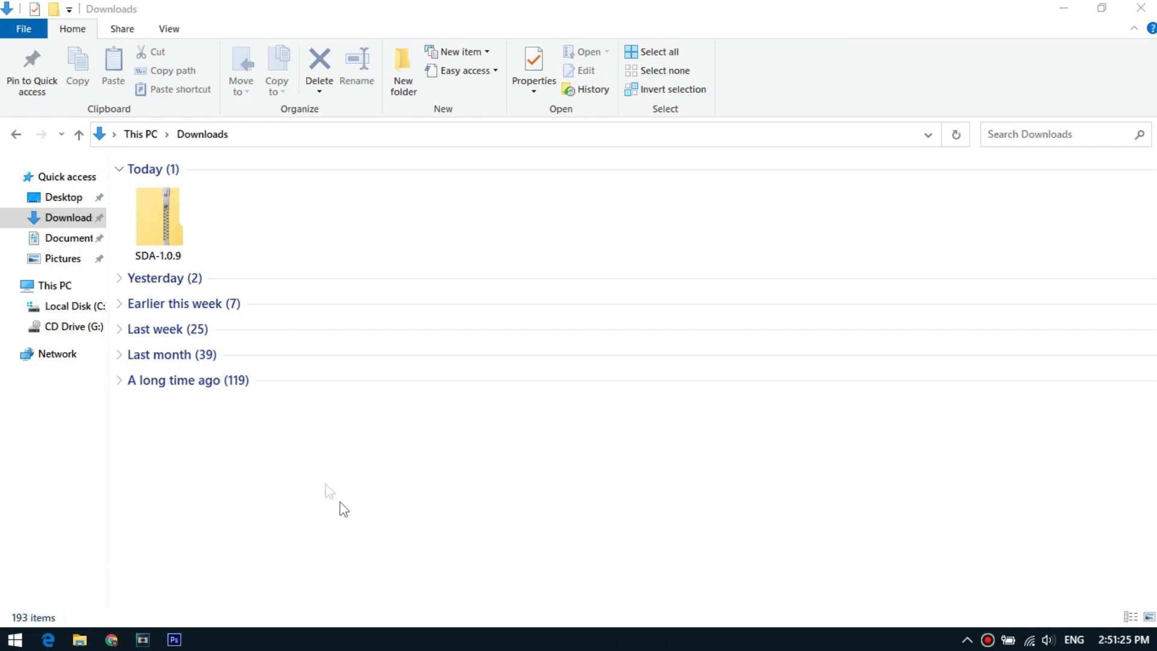
Extract the SDA-1.0.9 archive into its suggested Downloads folder.
double_click(179, 244)
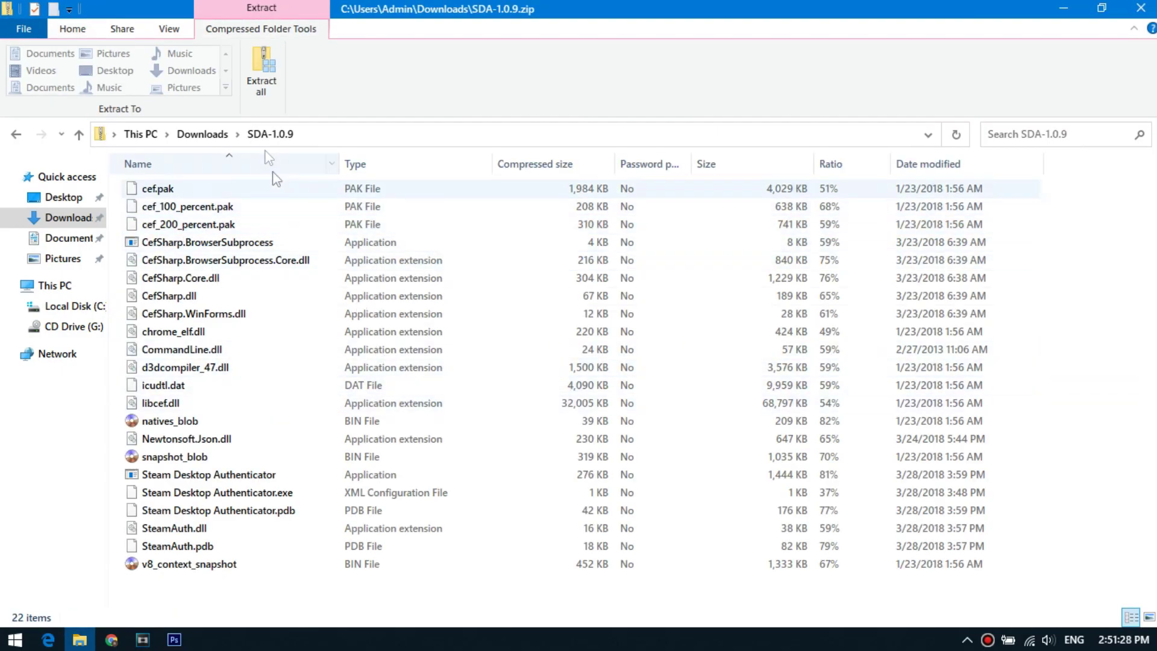
click(262, 72)
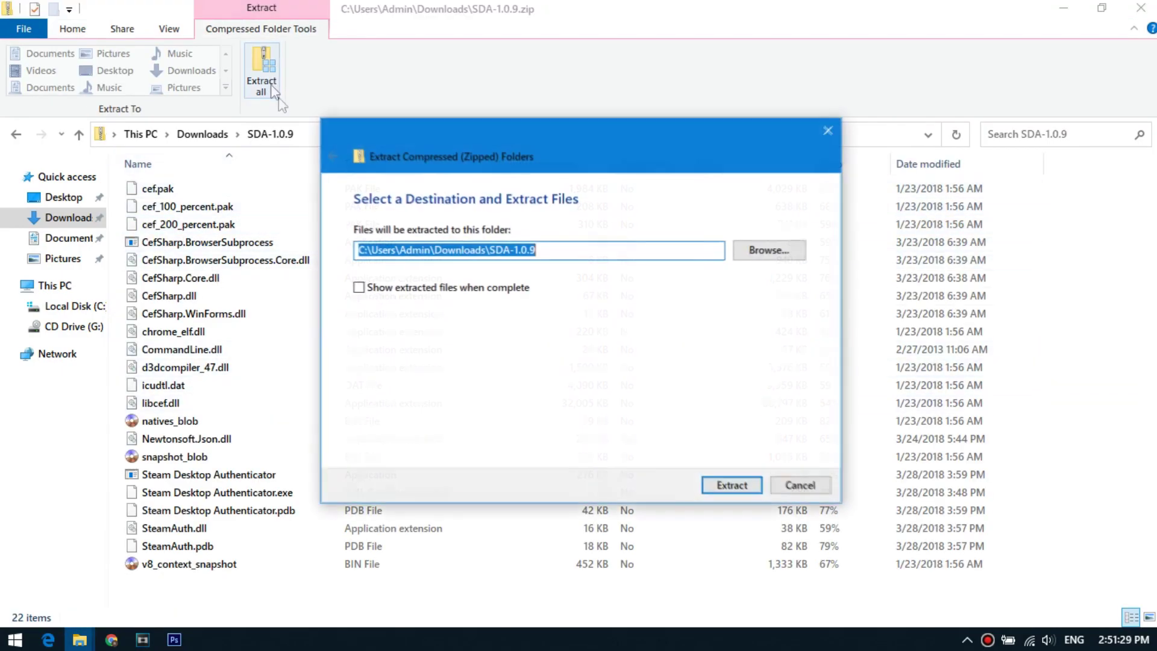
click(749, 486)
Send a Steam Desktop Authenticator shortcut from the SDA-1.0.9 folder to the desktop, then minimize Explorer.
click(214, 134)
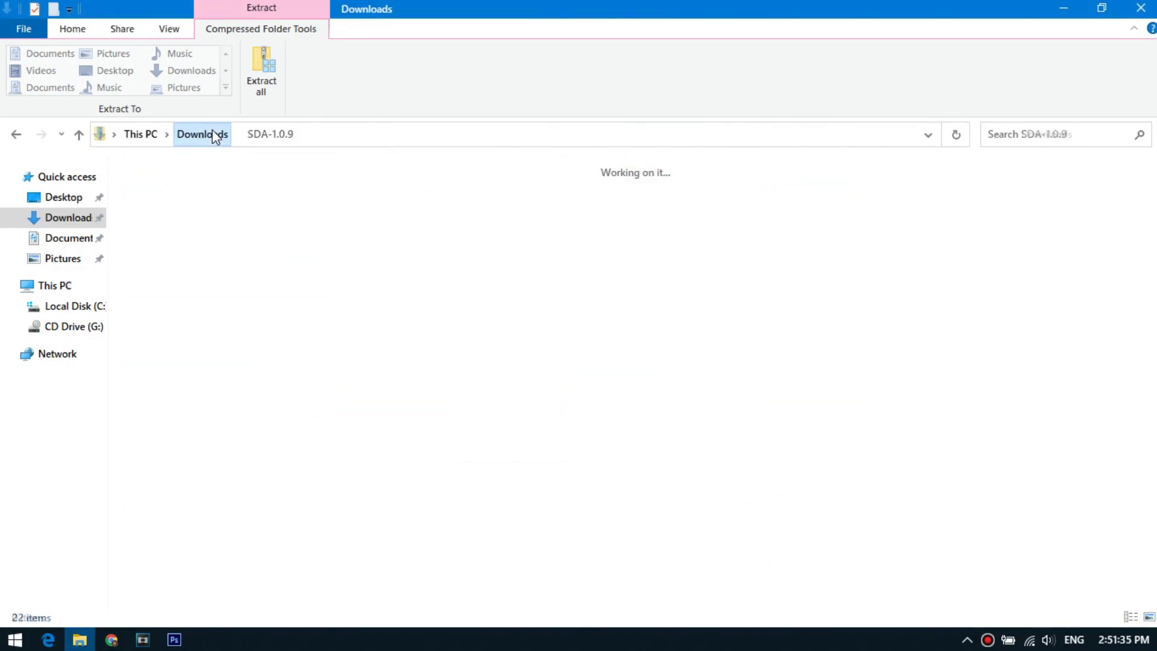
double_click(158, 223)
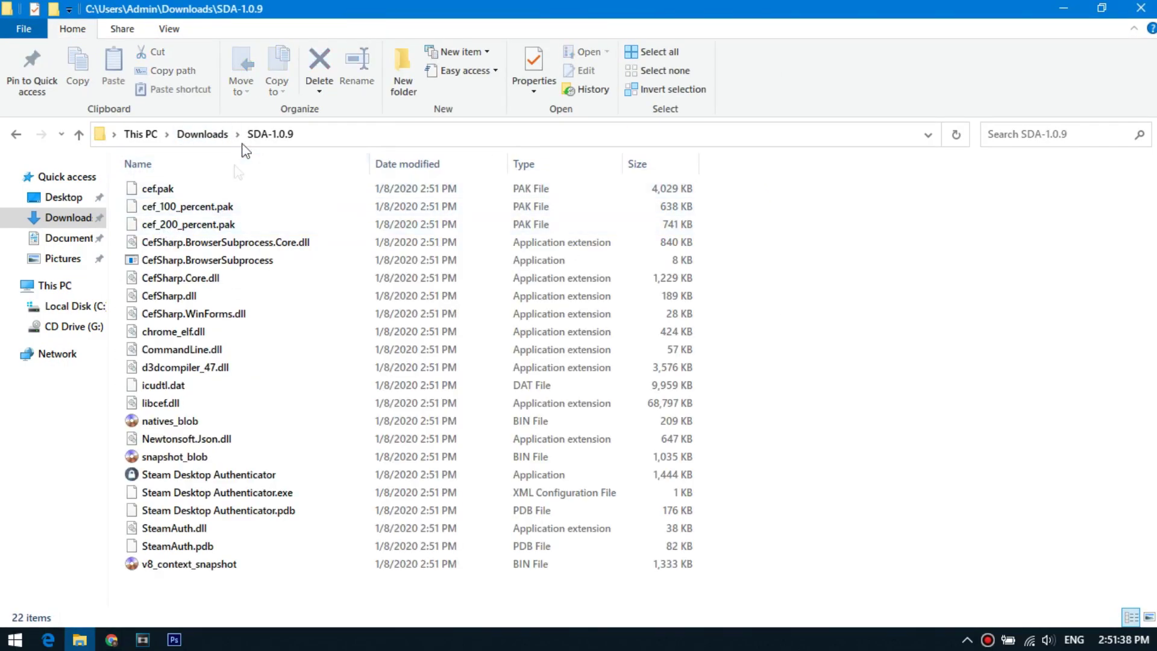
click(251, 475)
right_click(214, 476)
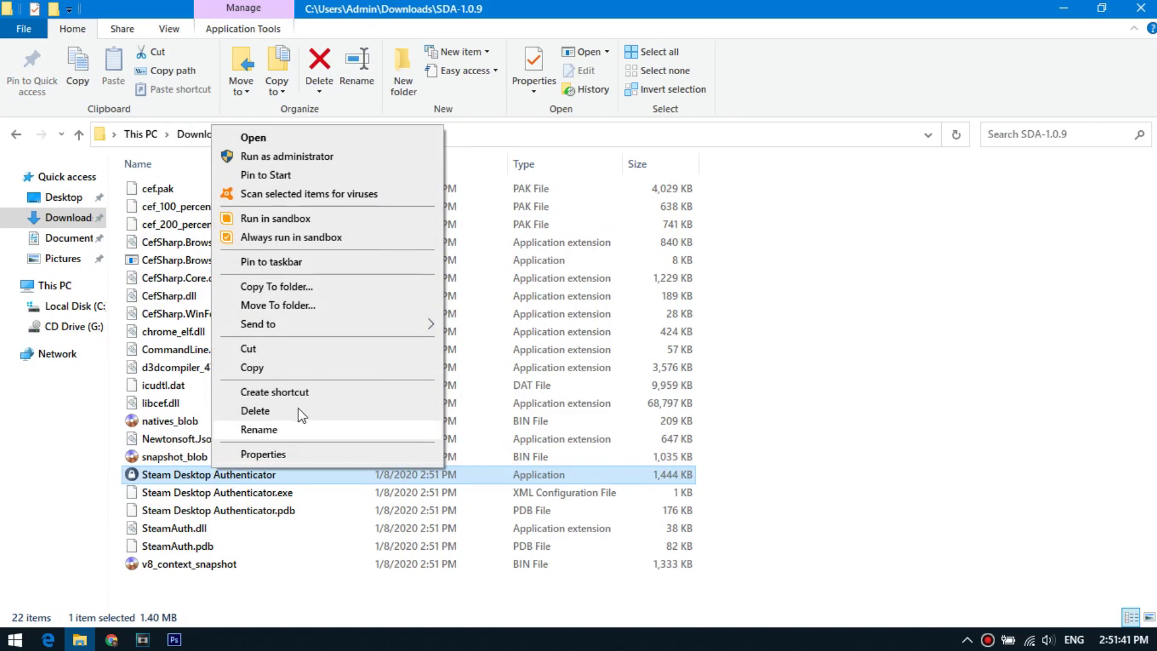
mouse_move(325, 334)
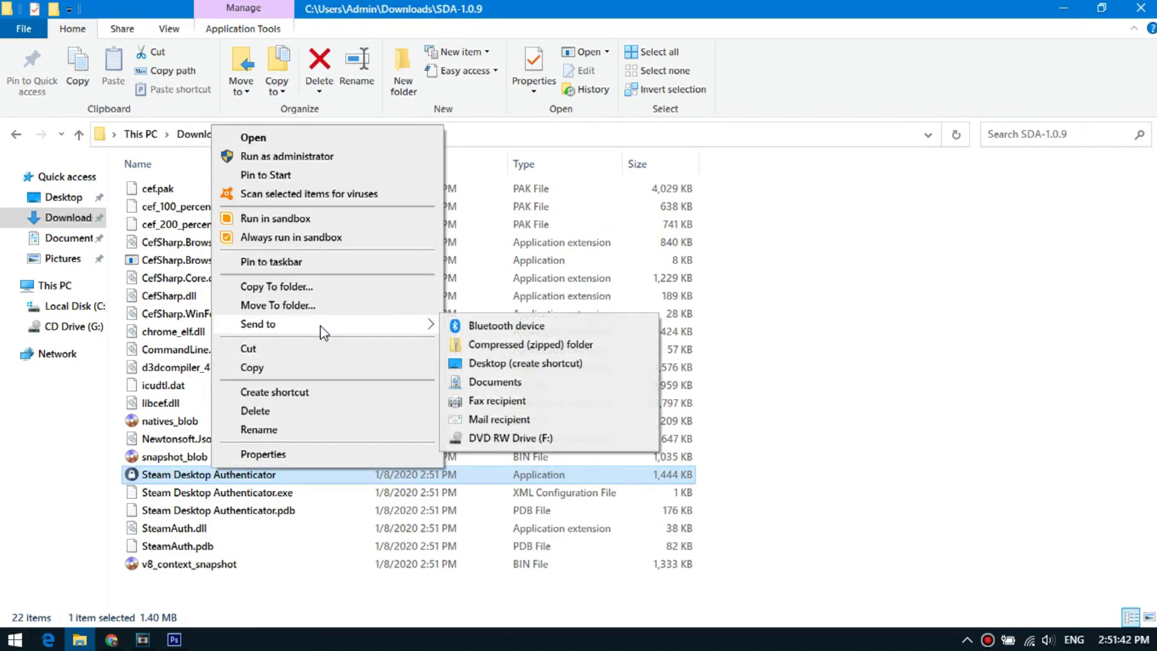
click(528, 363)
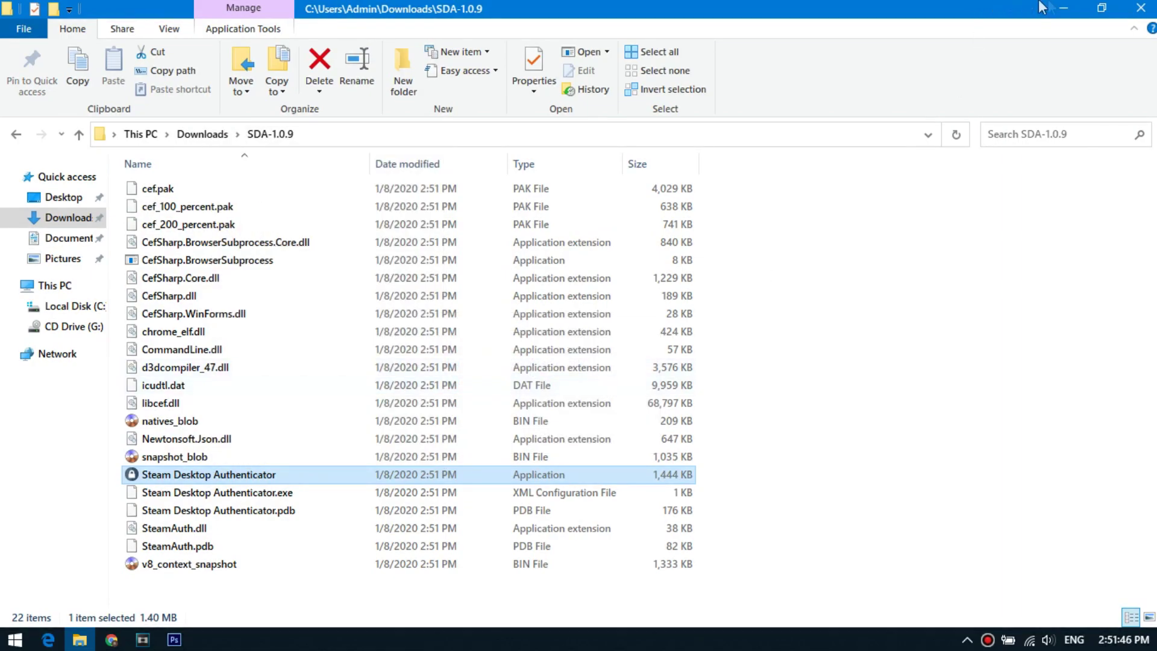
click(1068, 9)
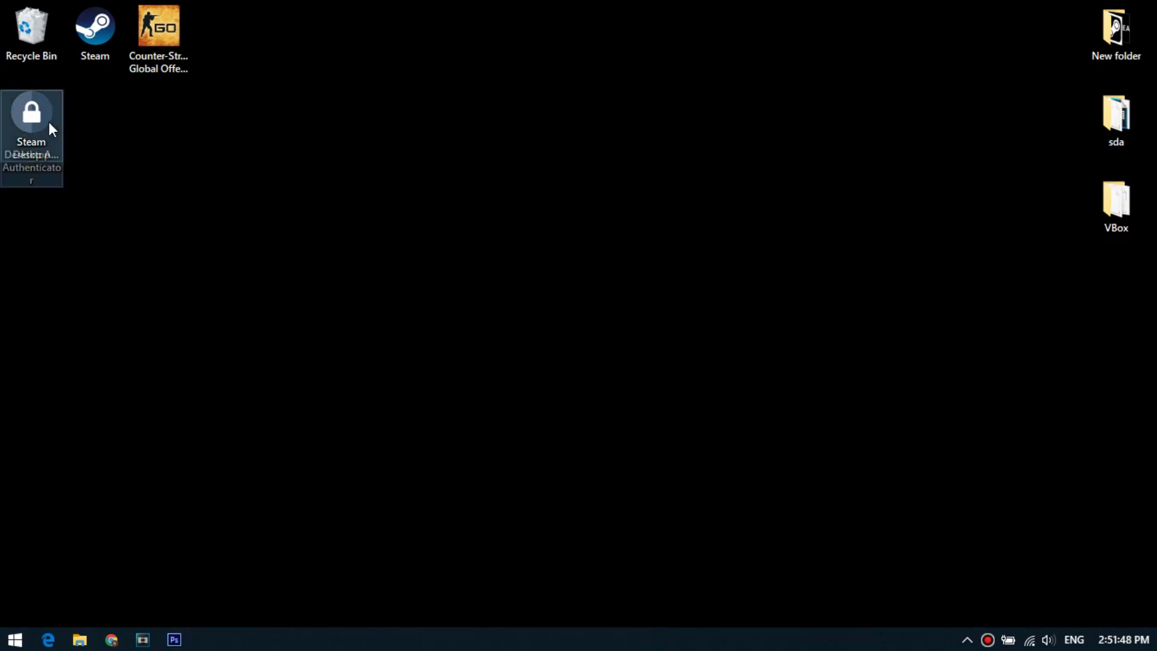
Launch Steam Desktop Authenticator from the desktop shortcut and choose the first-time sign-in option.
double_click(39, 129)
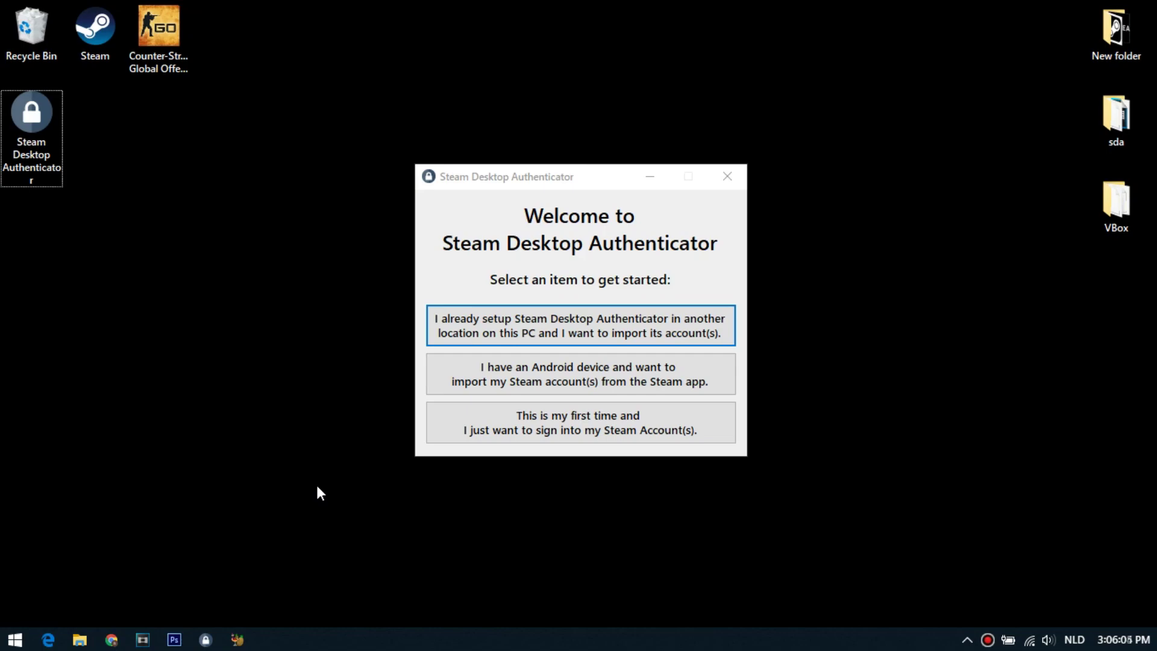
click(605, 435)
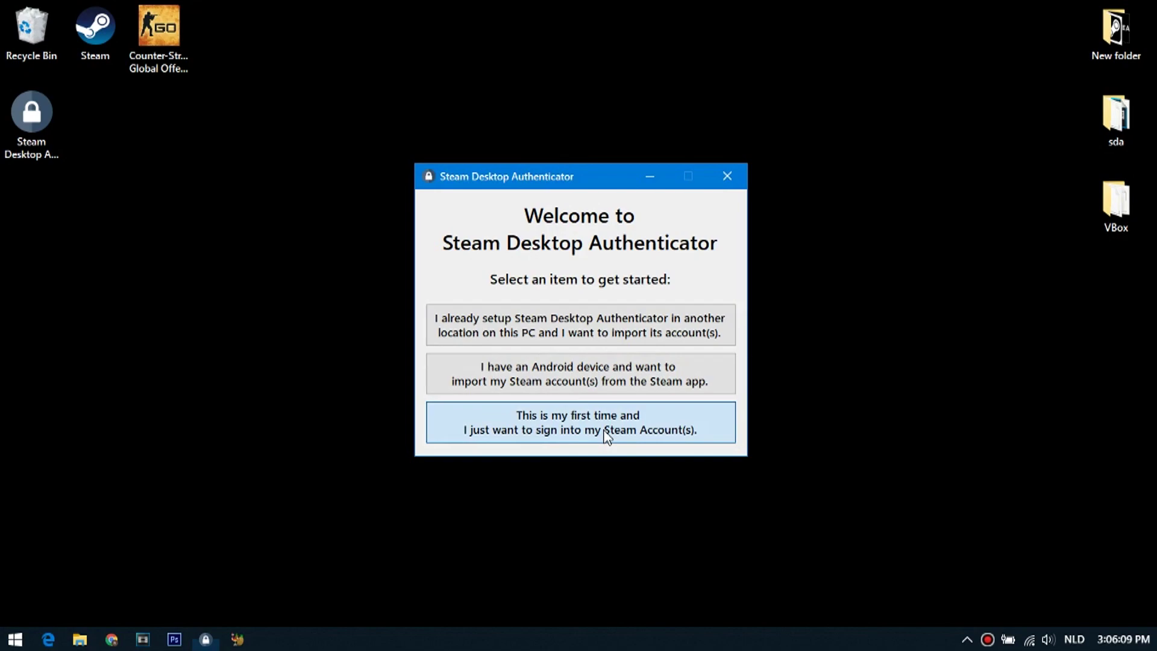
click(604, 431)
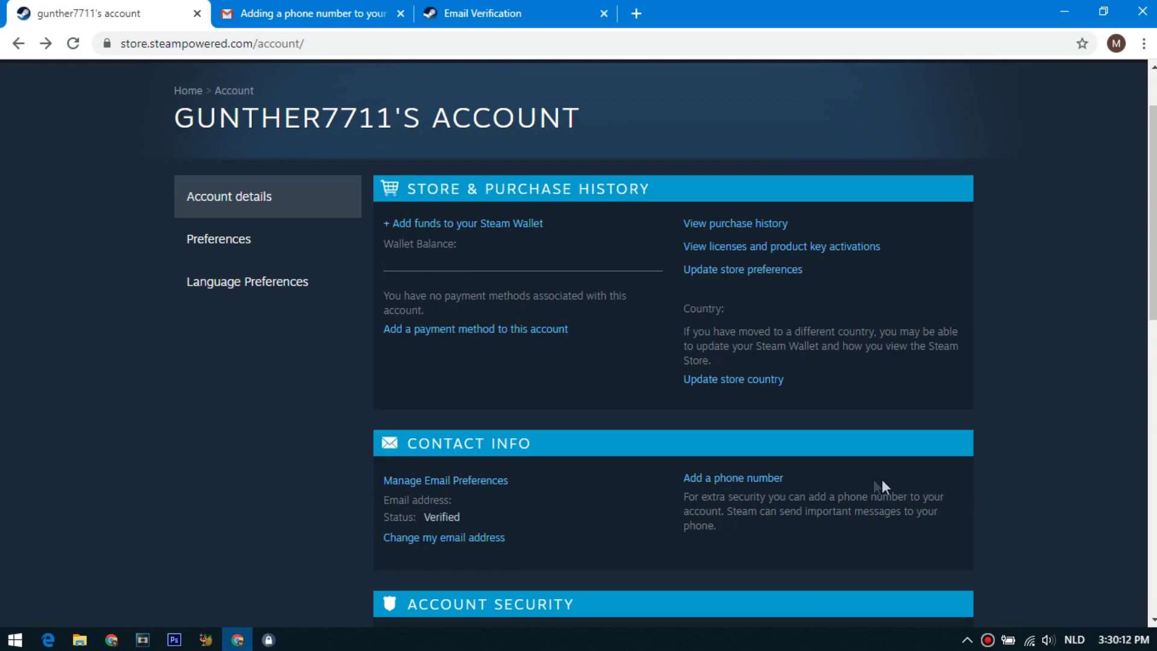
Add a phone number on the Steam account page and submit it with Next.
click(752, 467)
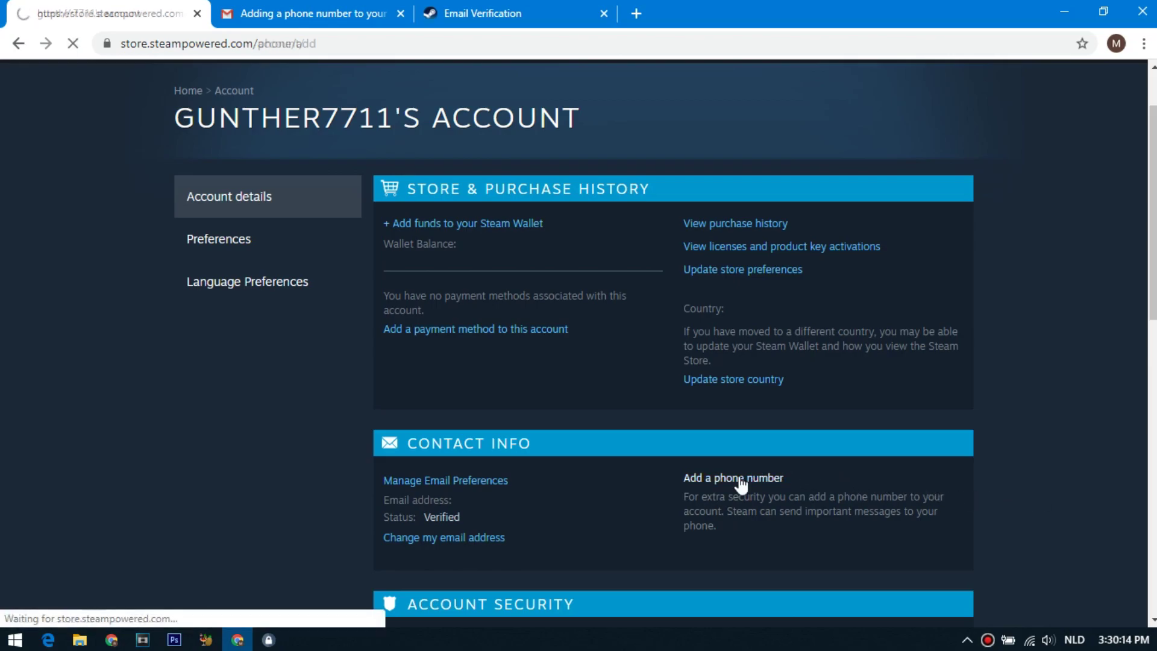
scroll(711, 461, down, 3)
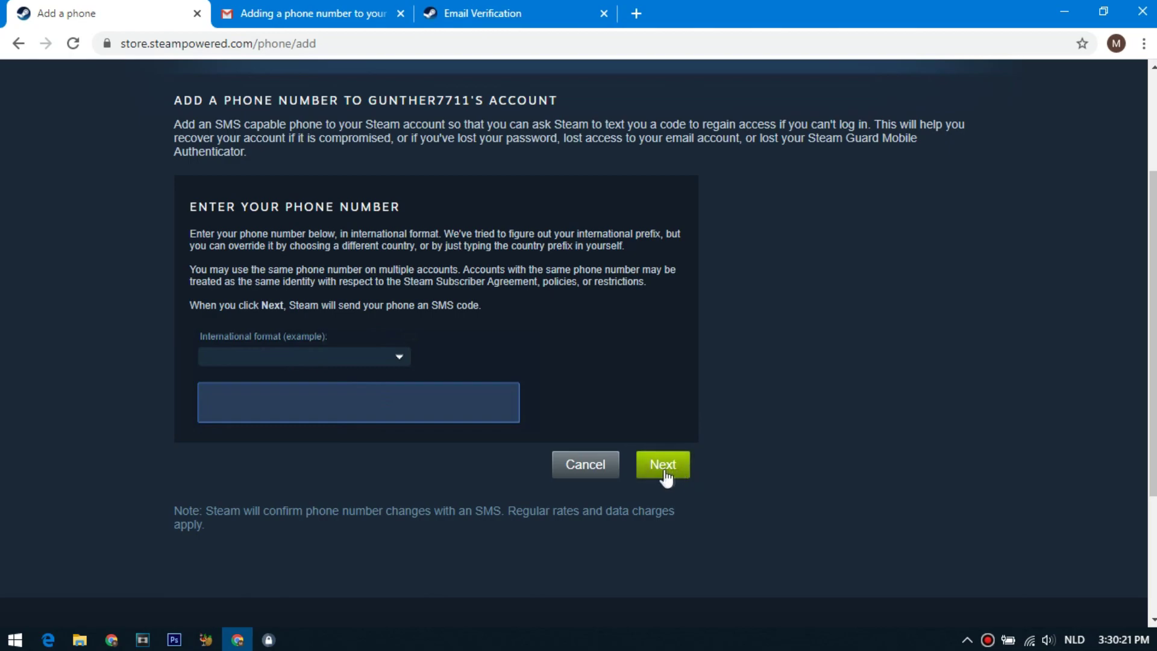
click(663, 470)
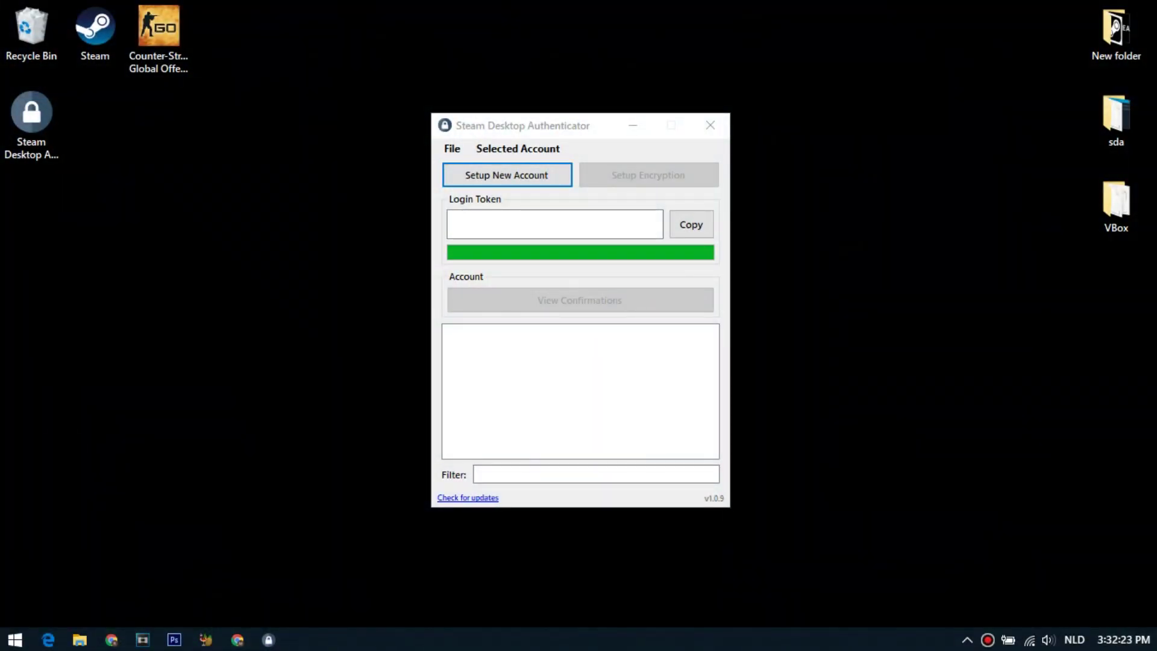
Start Setup New Account and log in with the Steam account's username and password.
click(521, 181)
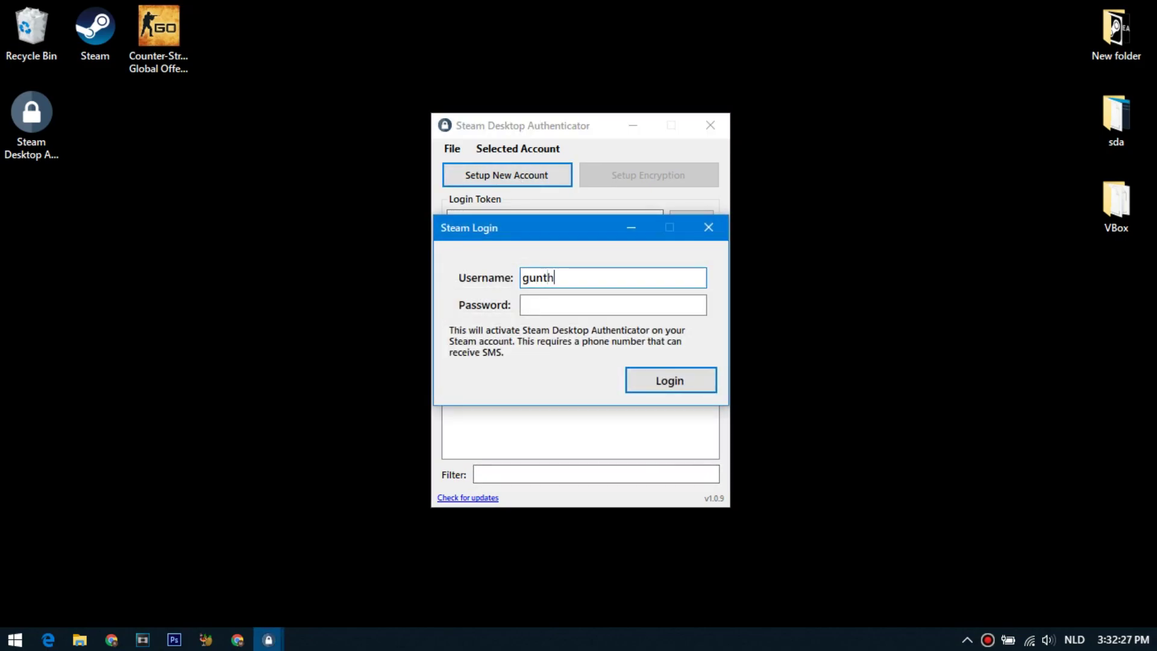
click(613, 305)
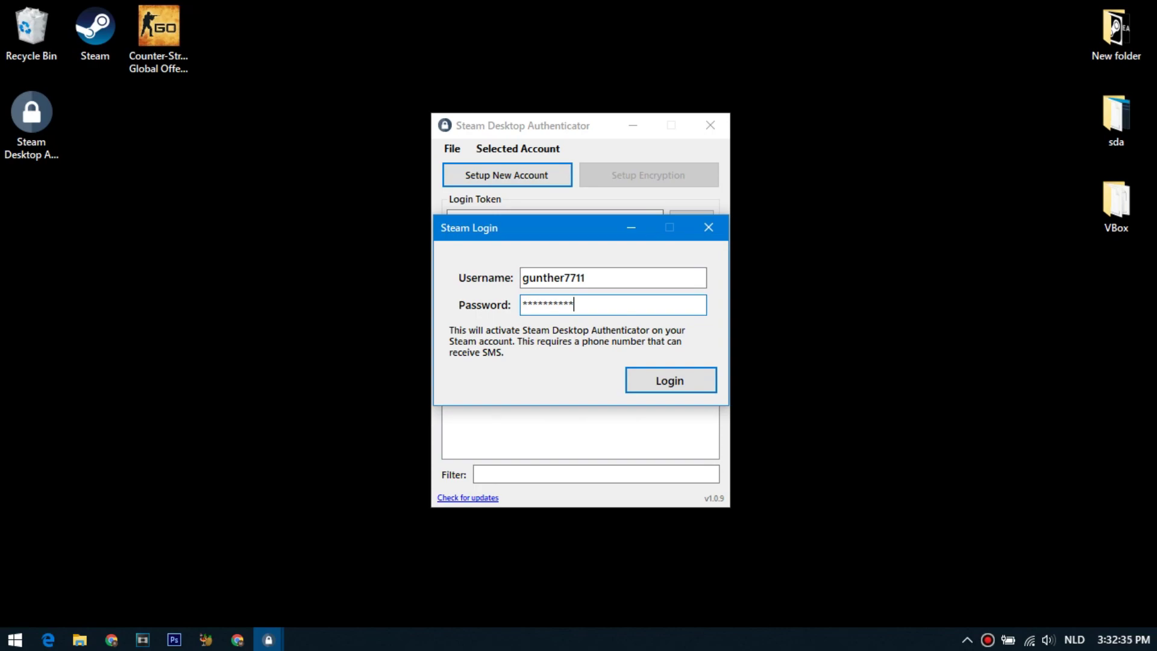
key(Return)
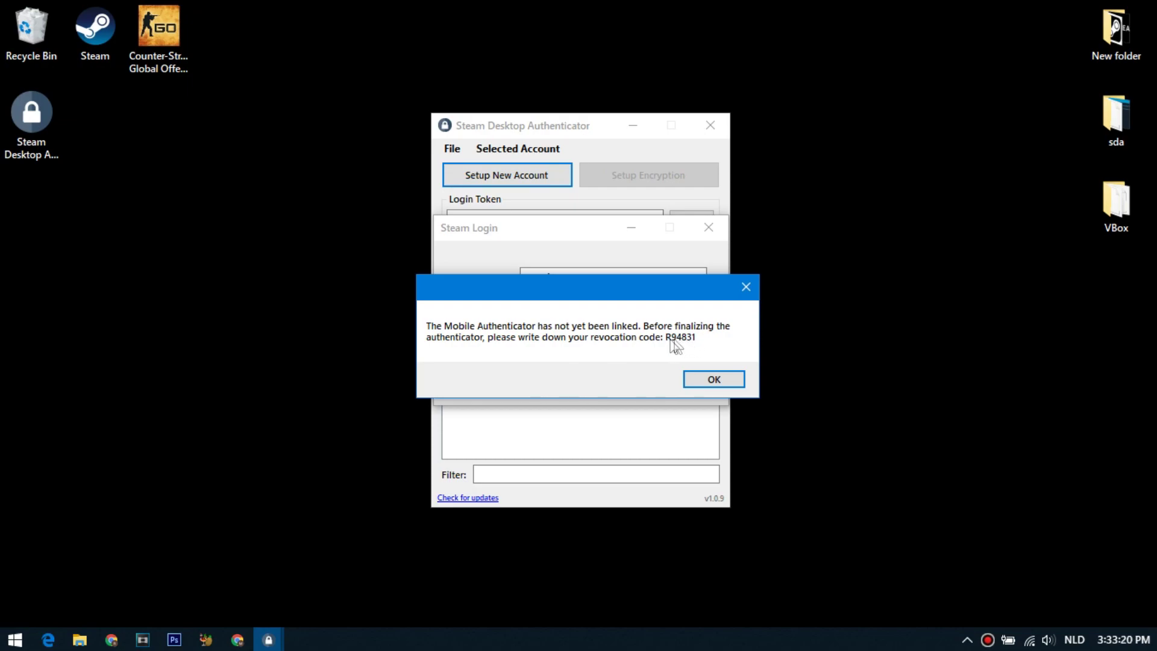
Acknowledge the revocation code, then accept the SMS code and the re-entered revocation code.
click(712, 383)
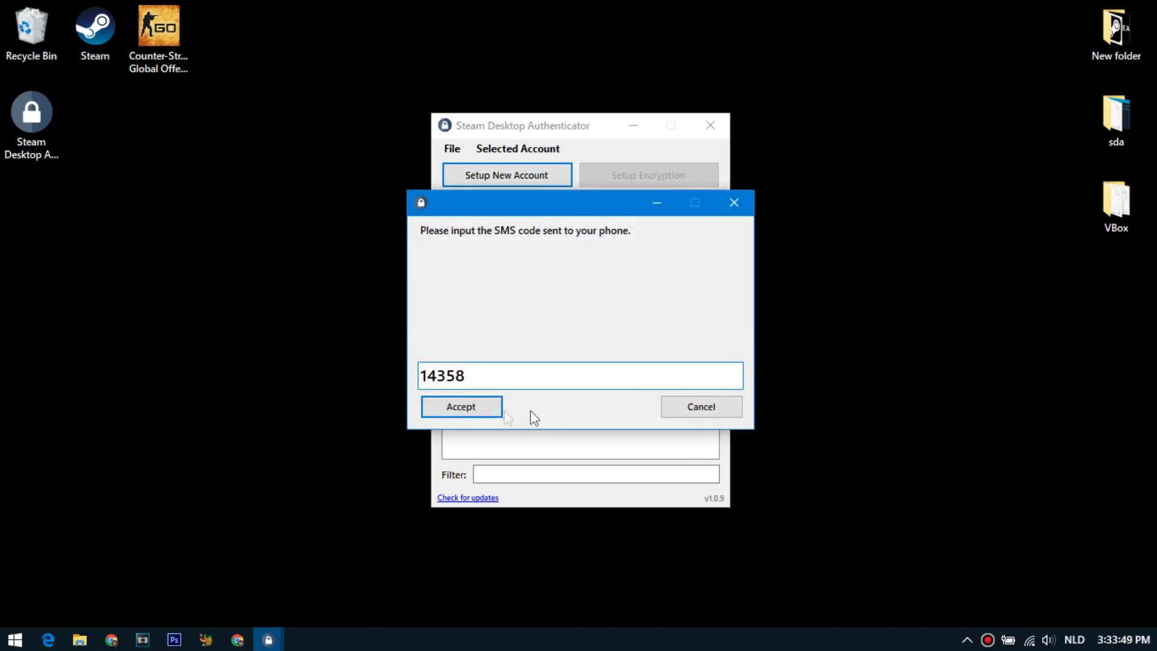
click(469, 408)
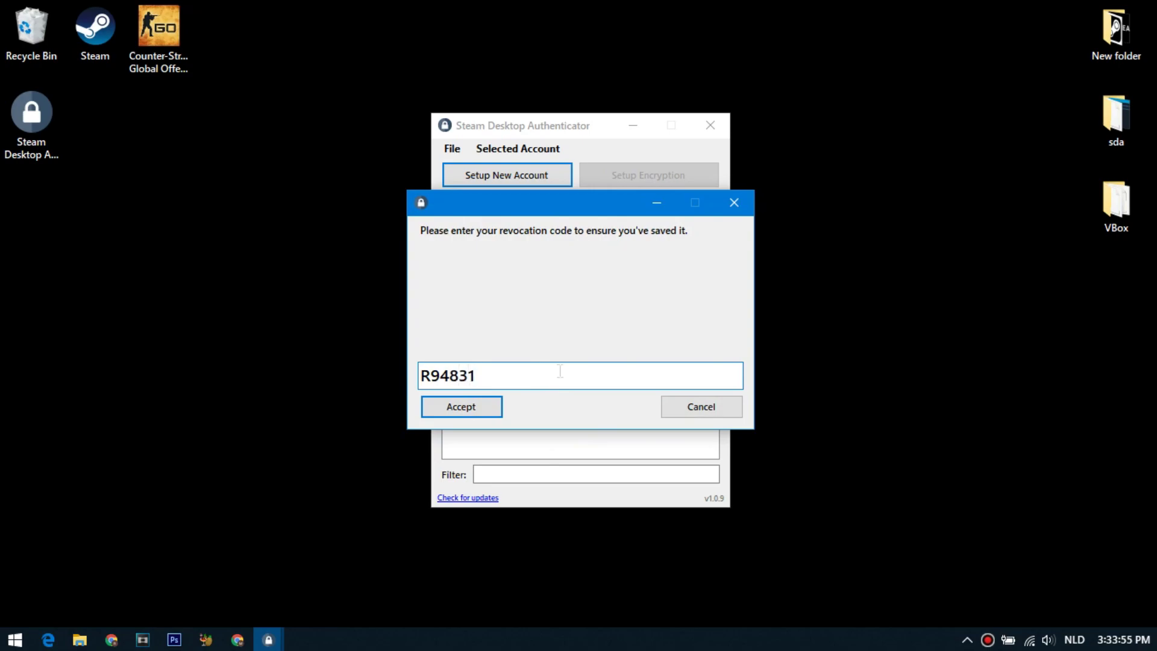
click(462, 406)
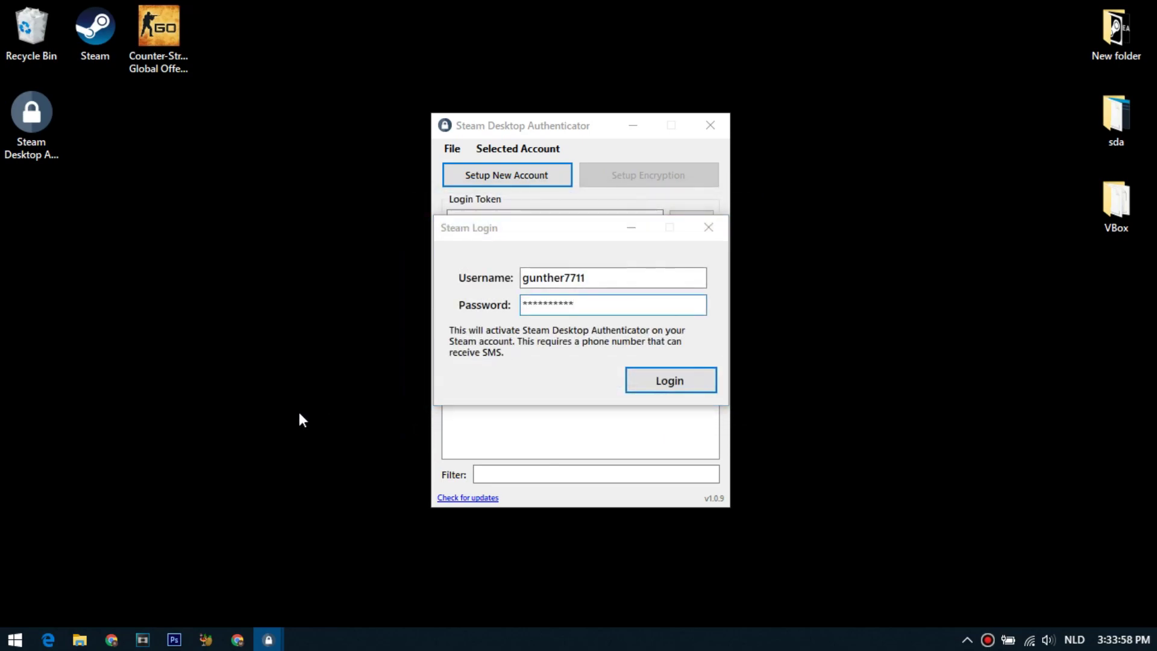
click(830, 369)
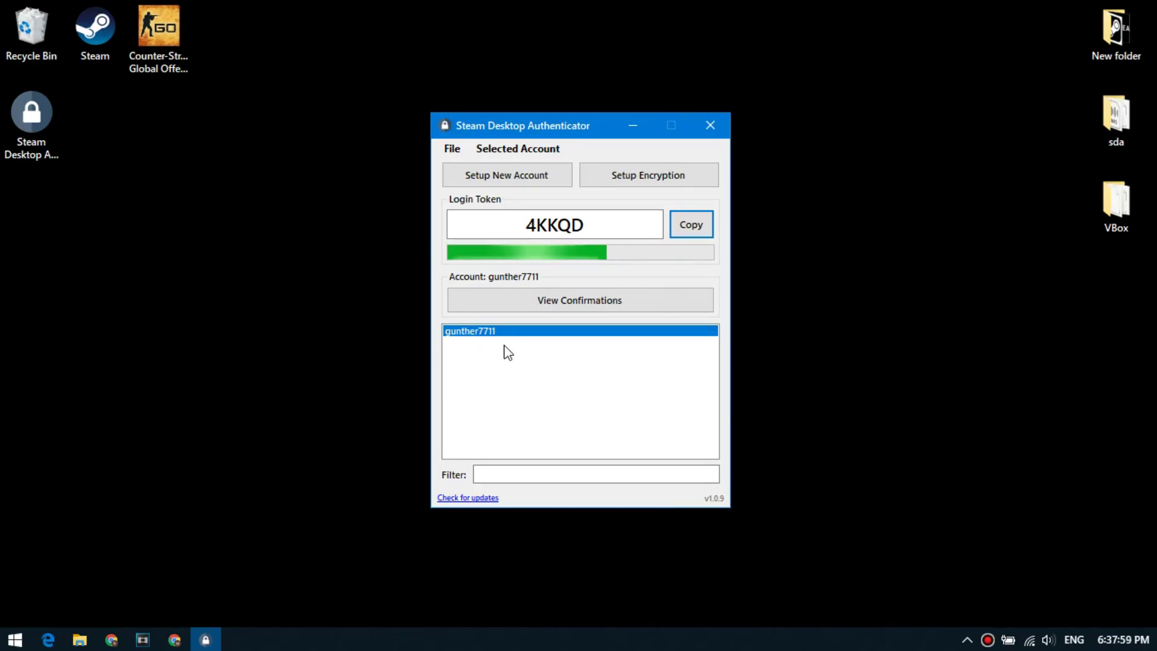
Copy the account's current login token and load its trade confirmations.
drag(531, 222, 609, 220)
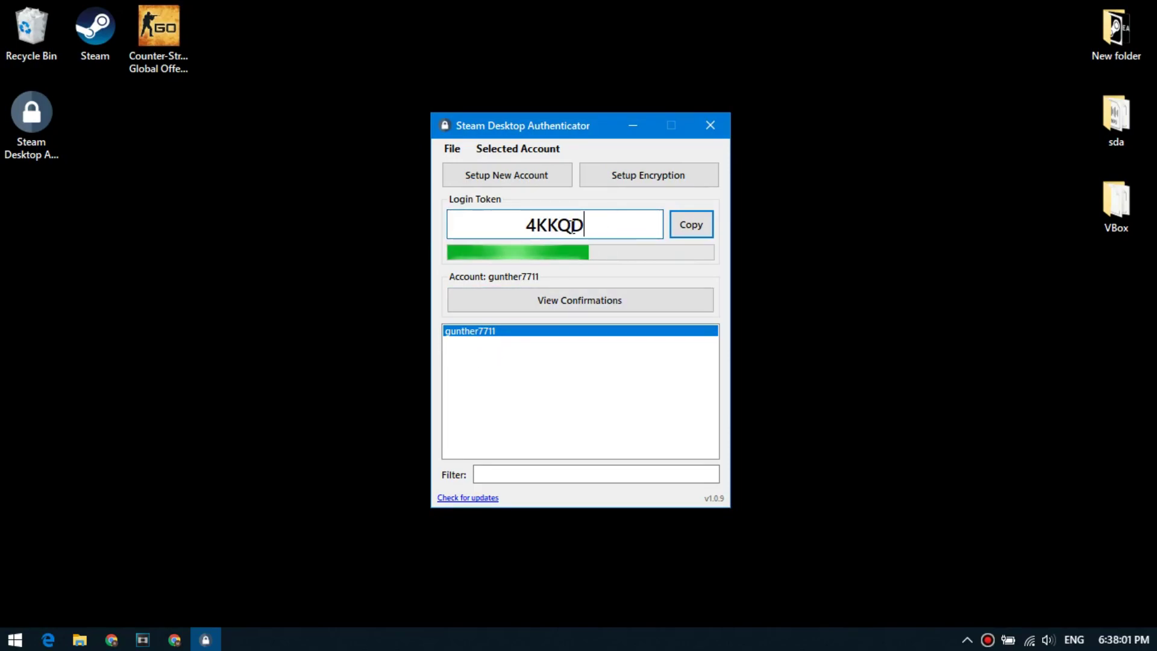
click(691, 226)
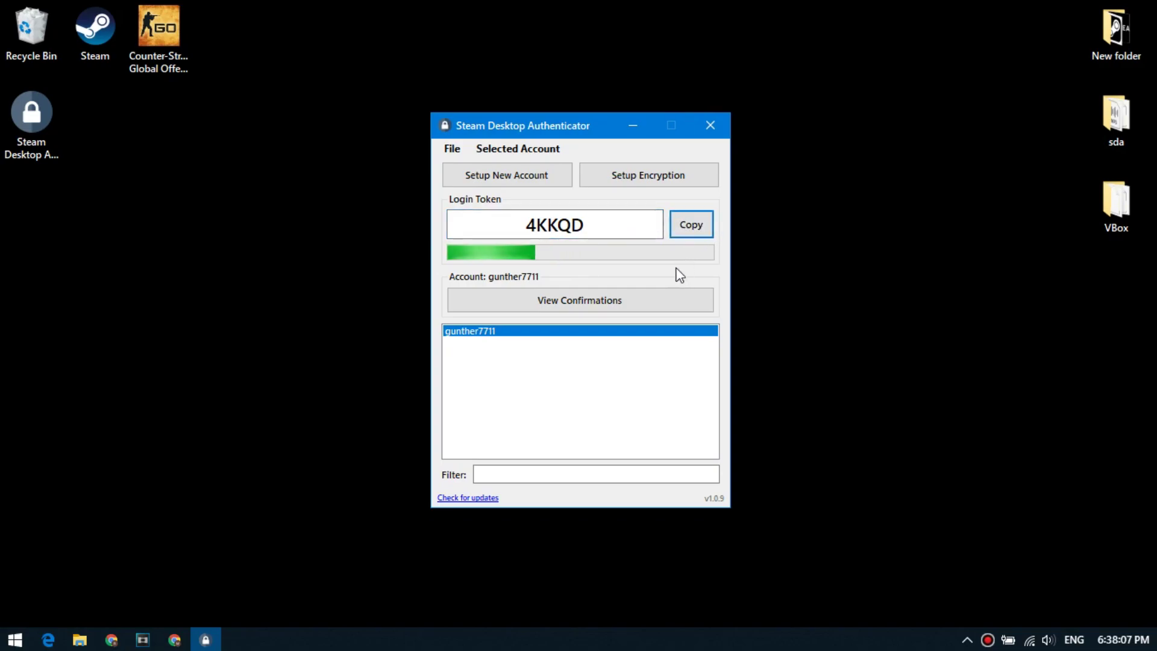
click(661, 301)
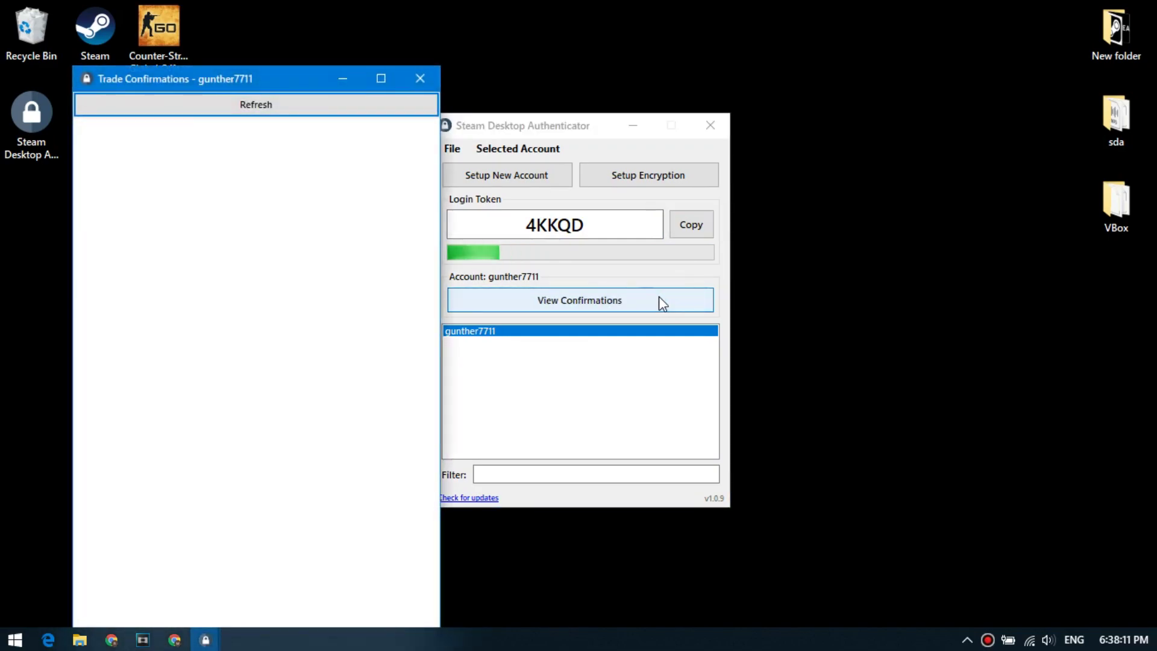
Move the Trade Confirmations window aside and force a session refresh for the selected account.
drag(277, 80, 245, 64)
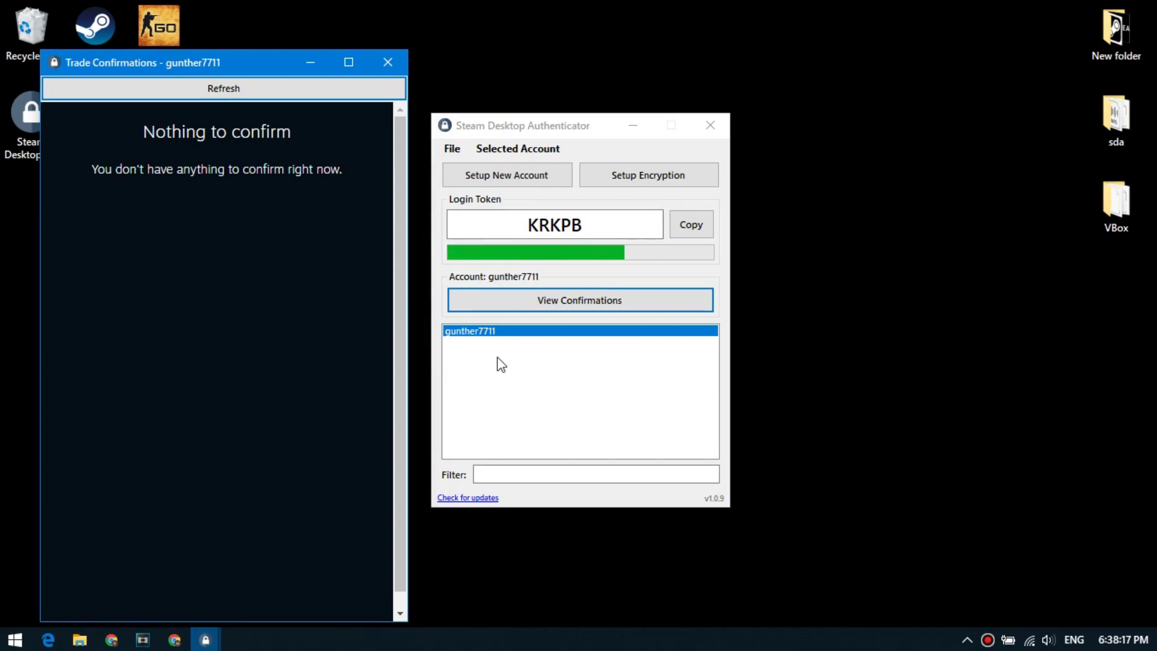
click(515, 231)
click(530, 148)
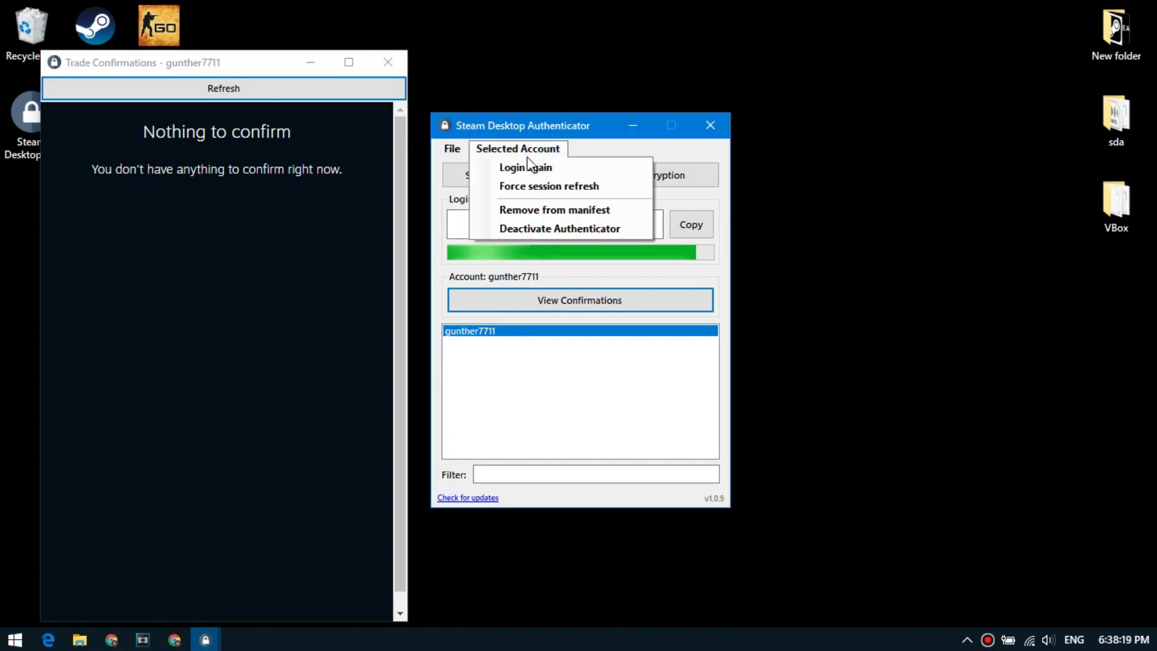
click(538, 187)
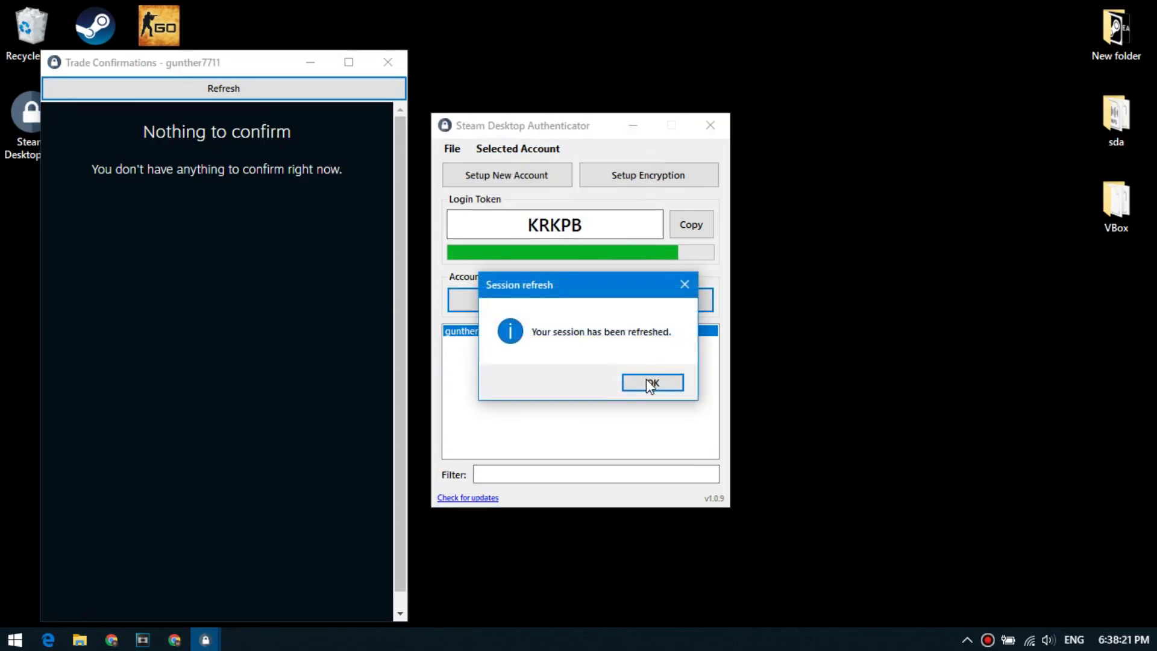
click(648, 379)
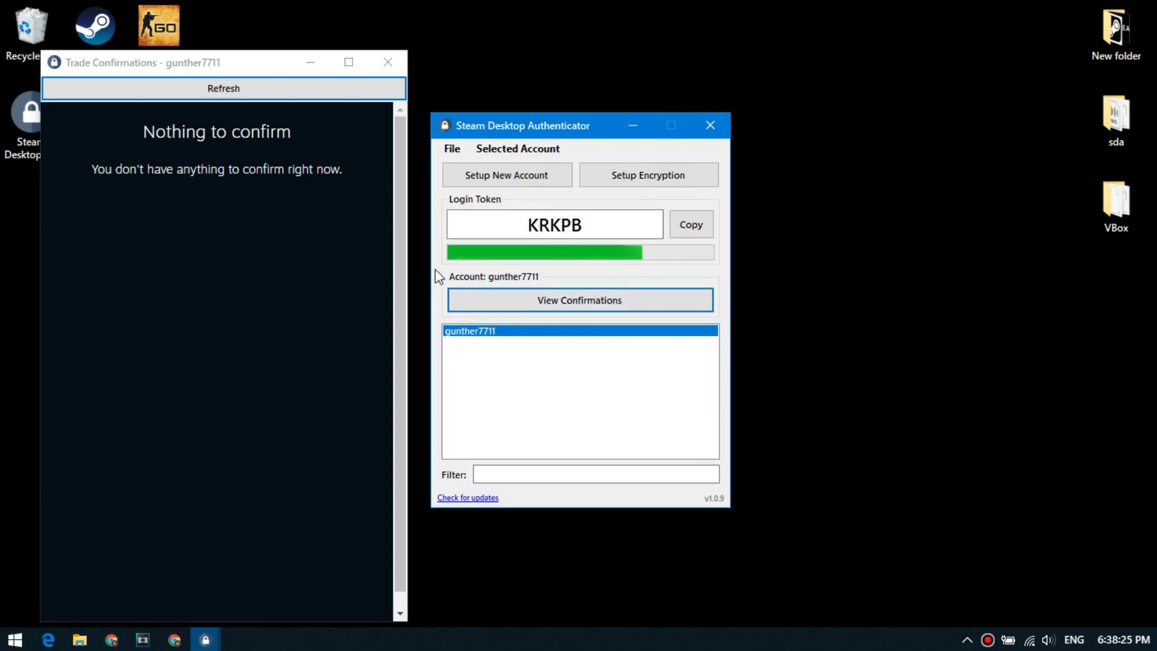
Enable periodic confirmation checks plus market and trade auto-confirm in Settings, then close Trade Confirmations.
click(453, 150)
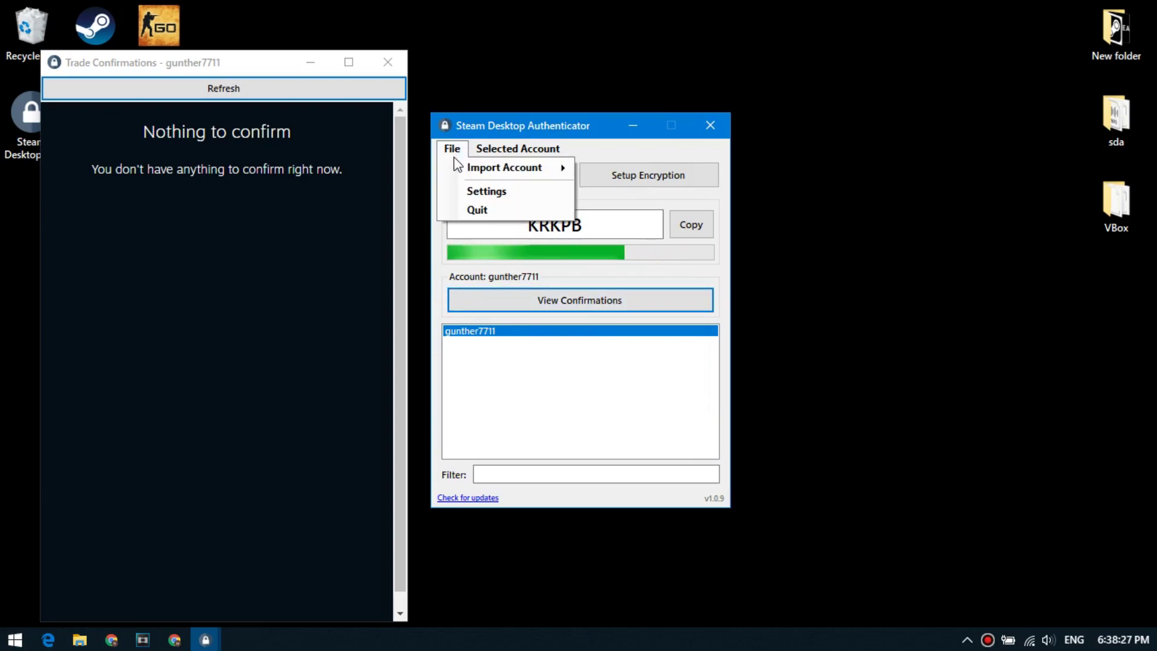
click(507, 193)
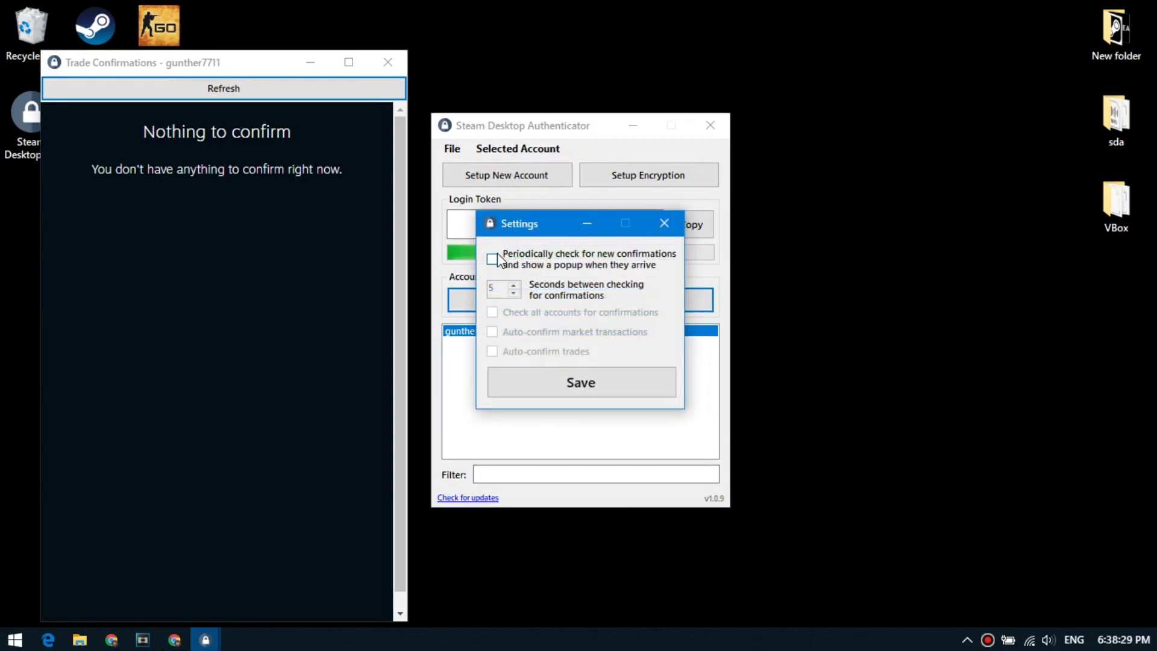
click(493, 259)
click(503, 333)
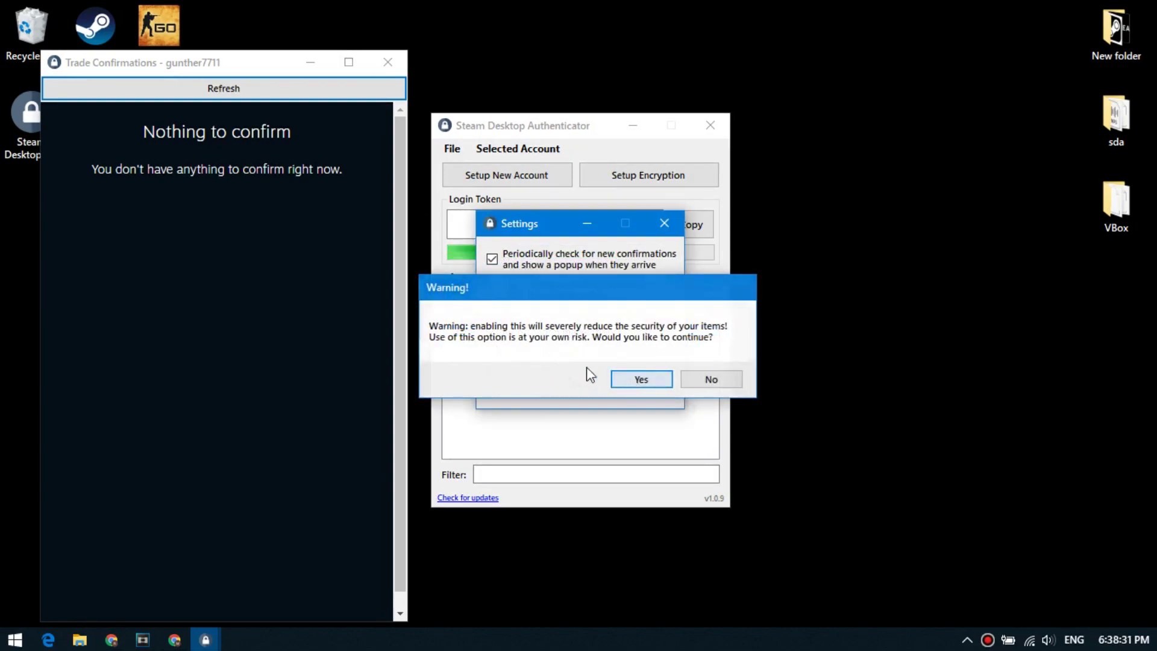
click(615, 379)
click(492, 351)
click(610, 377)
click(612, 387)
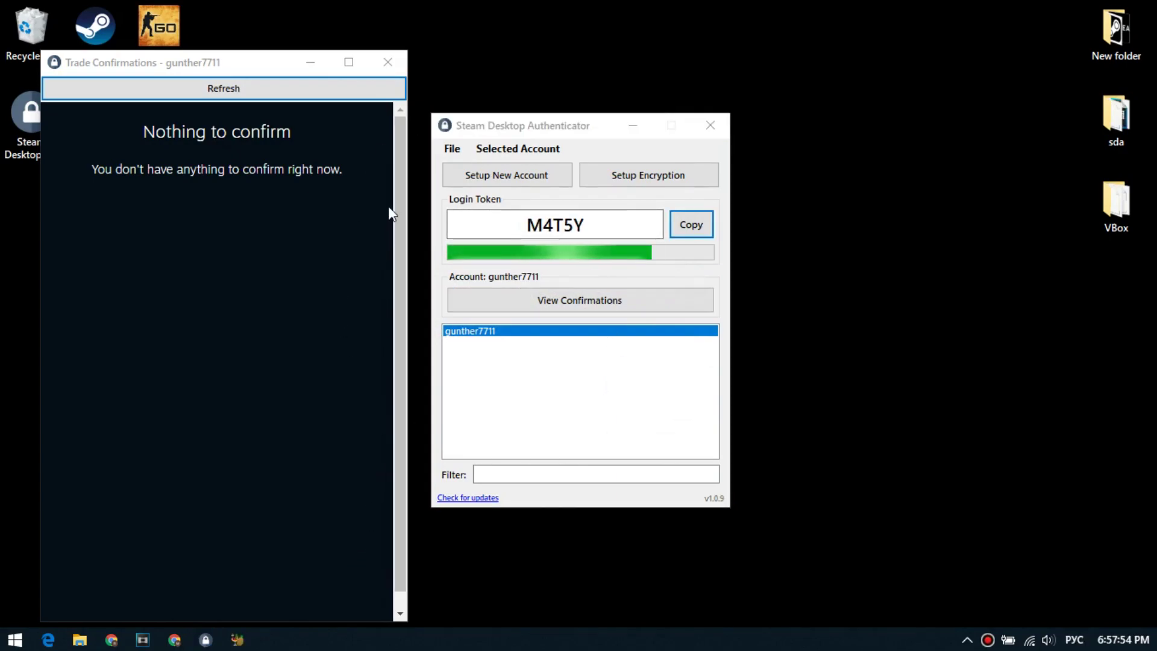
click(394, 61)
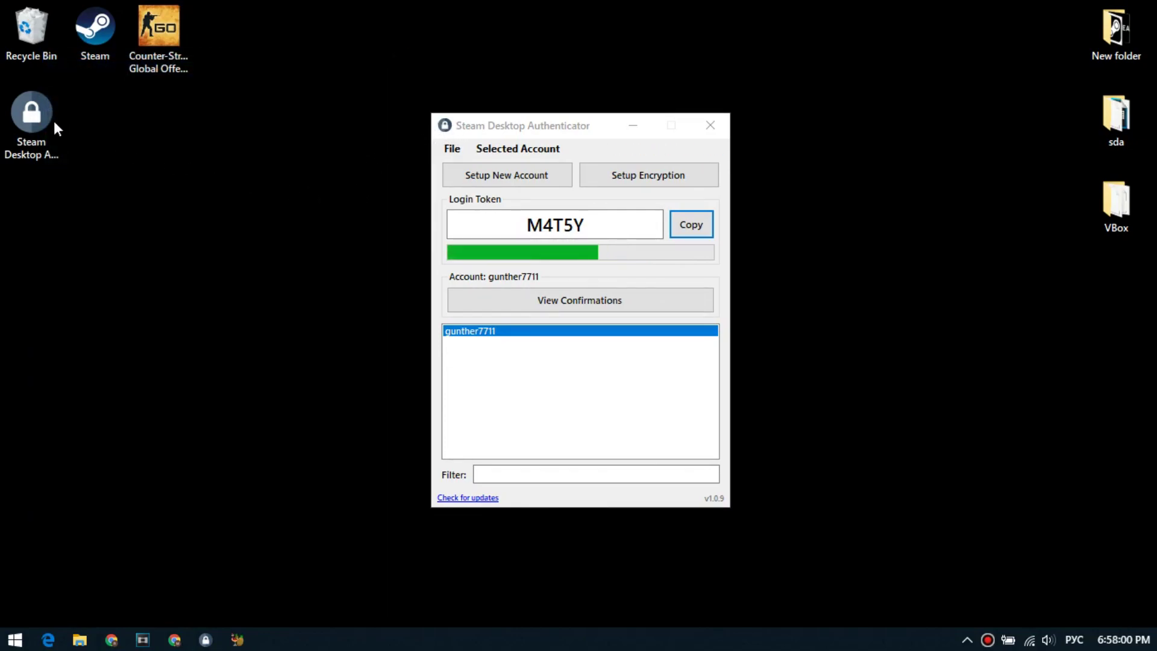
right_click(38, 122)
click(93, 153)
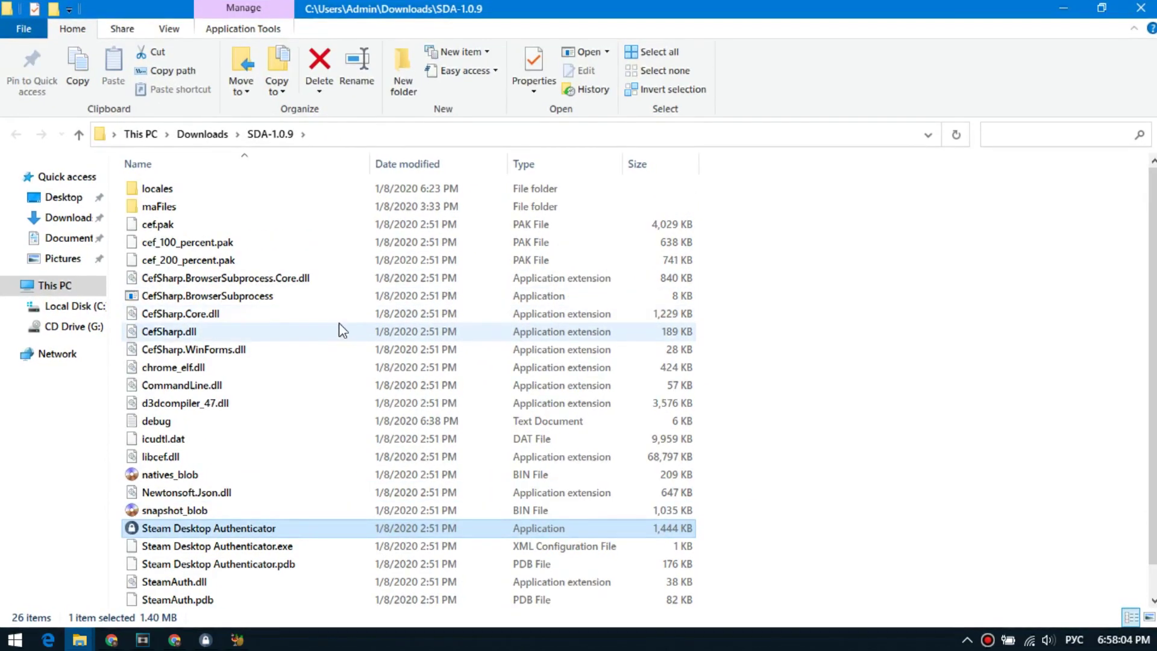
click(199, 207)
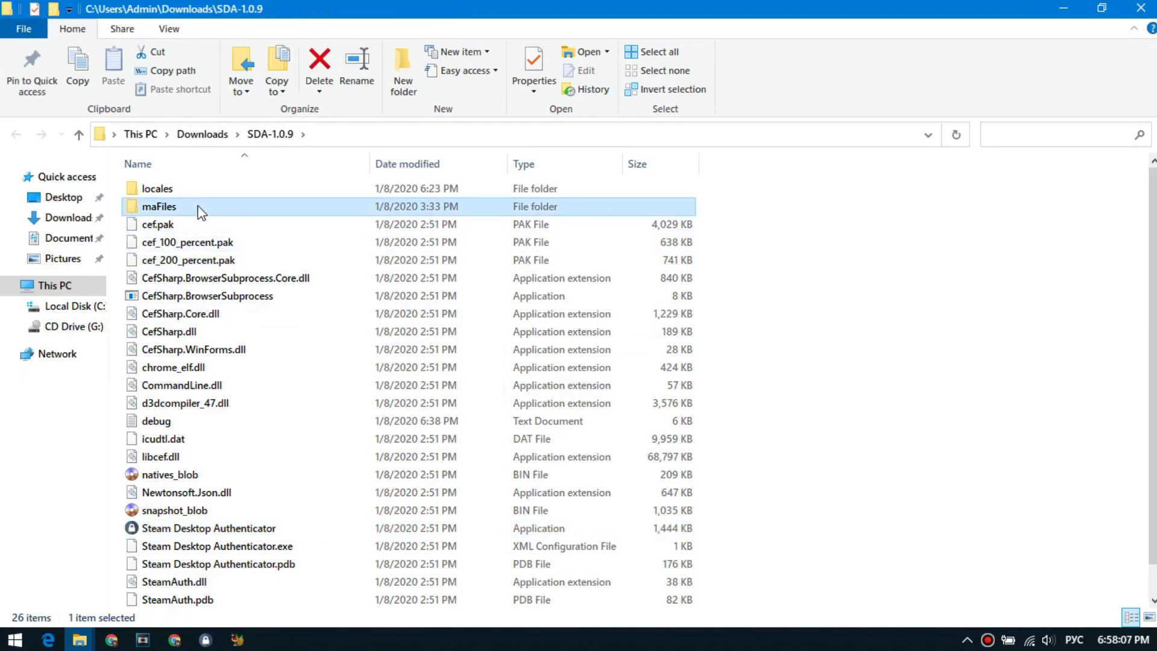
double_click(270, 206)
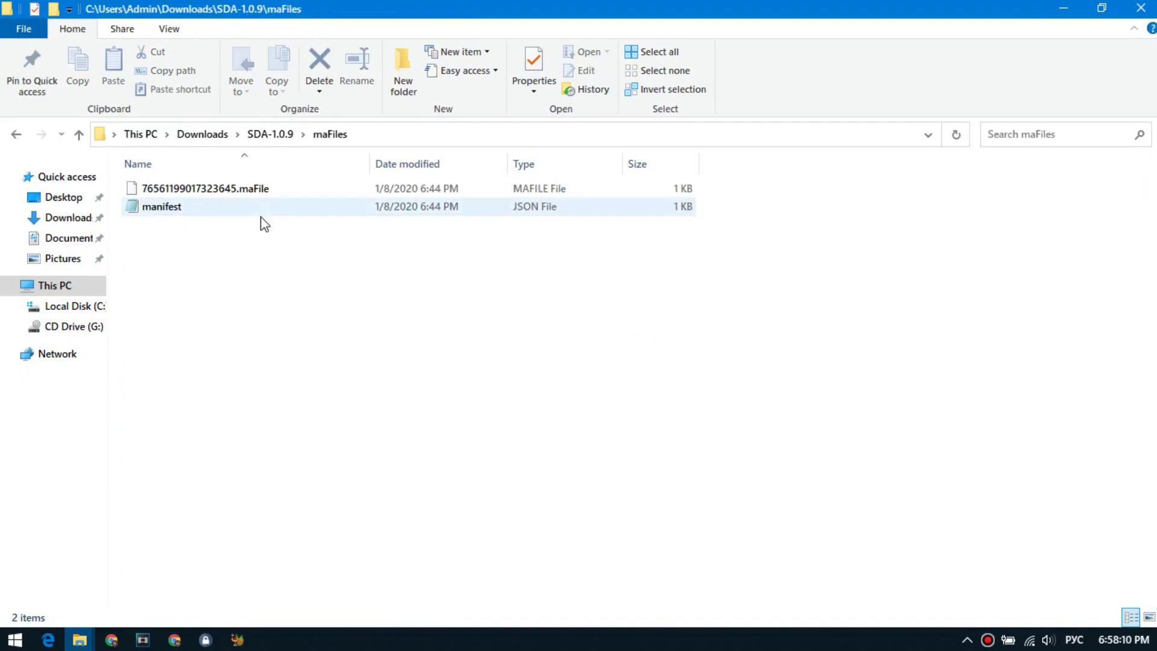
key(ctrl+a)
click(456, 475)
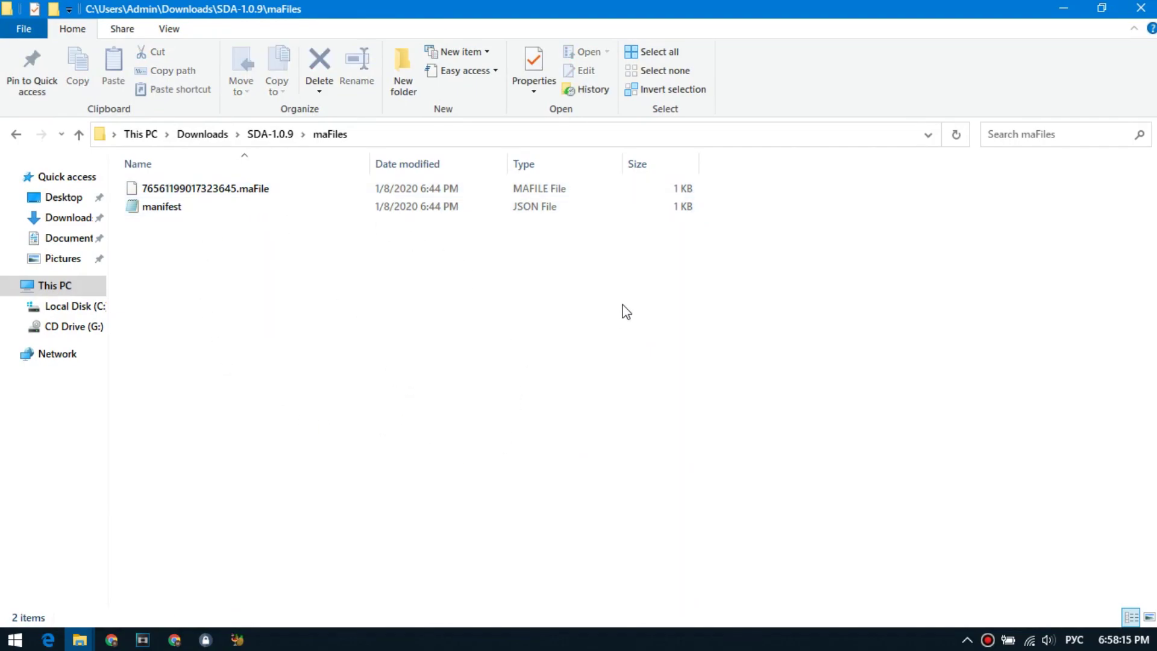
click(1138, 7)
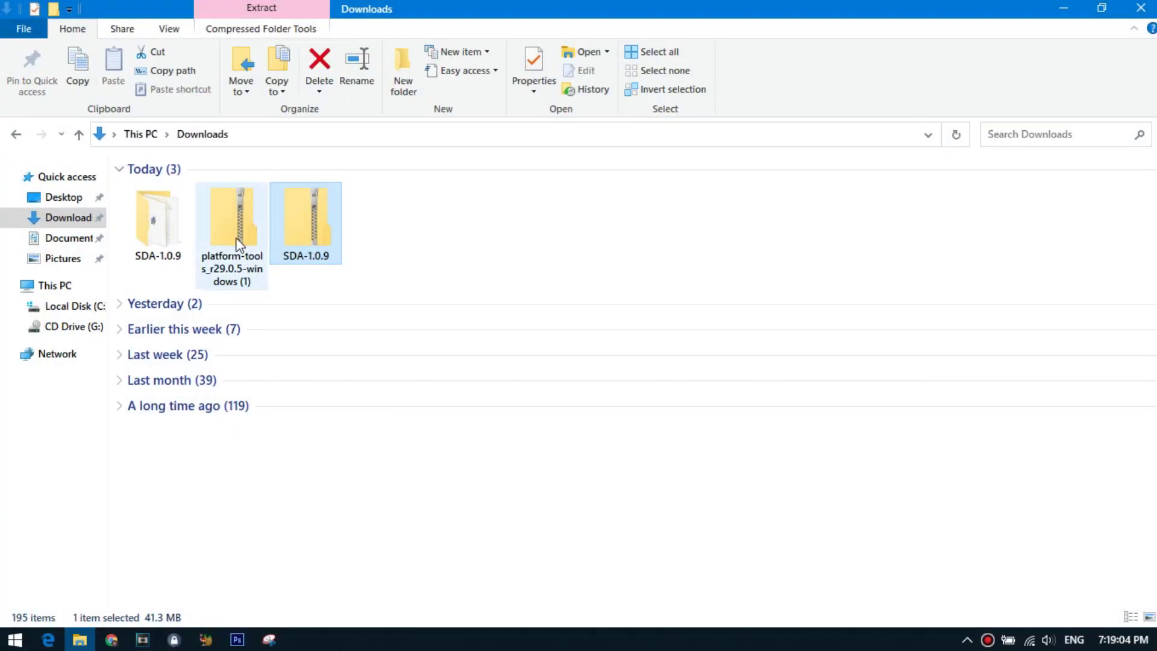
Copy all 17 items from the platform-tools folder inside the zip archive.
double_click(235, 237)
double_click(206, 201)
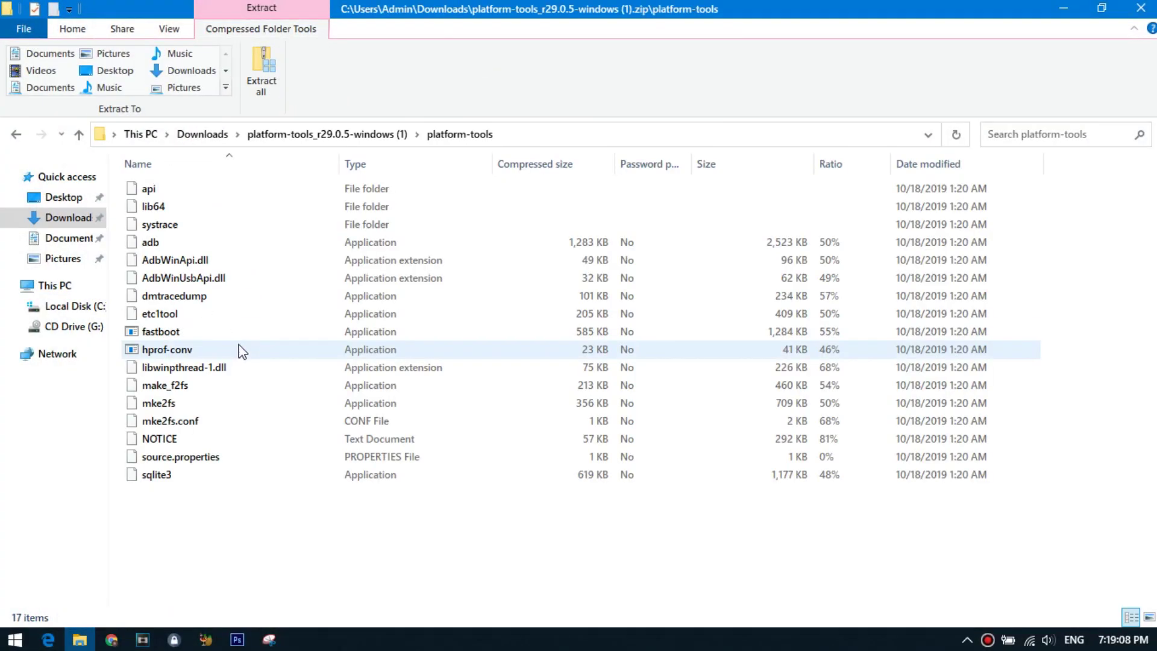
click(248, 276)
key(ctrl+a)
right_click(223, 234)
click(265, 293)
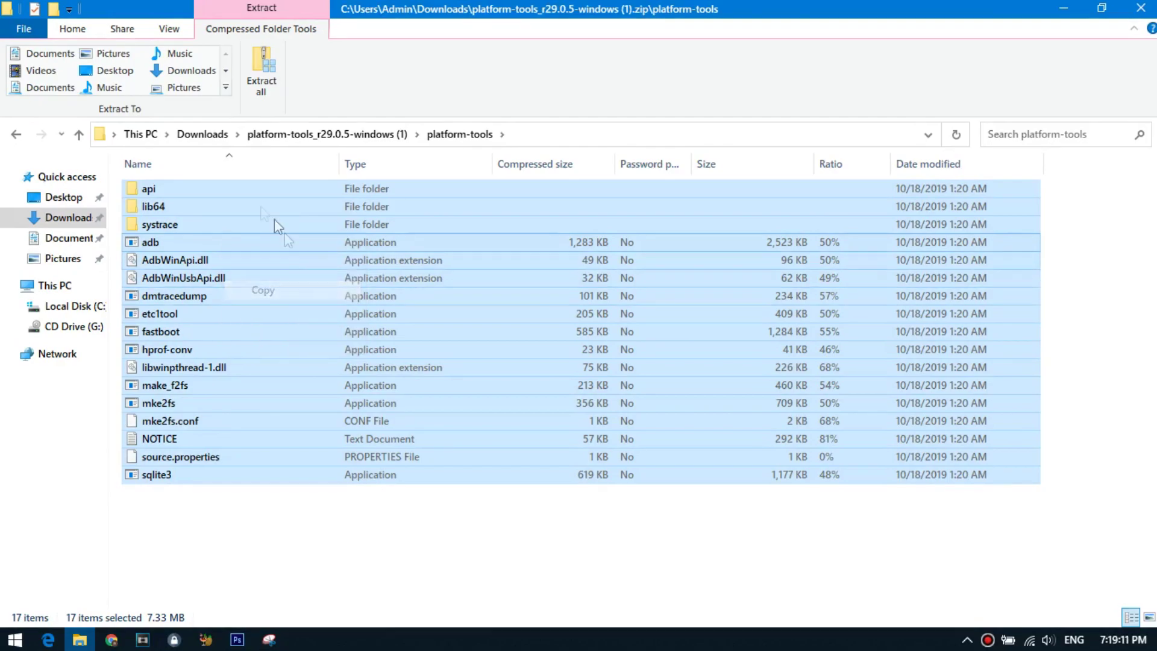
Paste the platform-tools files into the Downloads\SDA-1.0.9 folder.
click(198, 135)
double_click(158, 209)
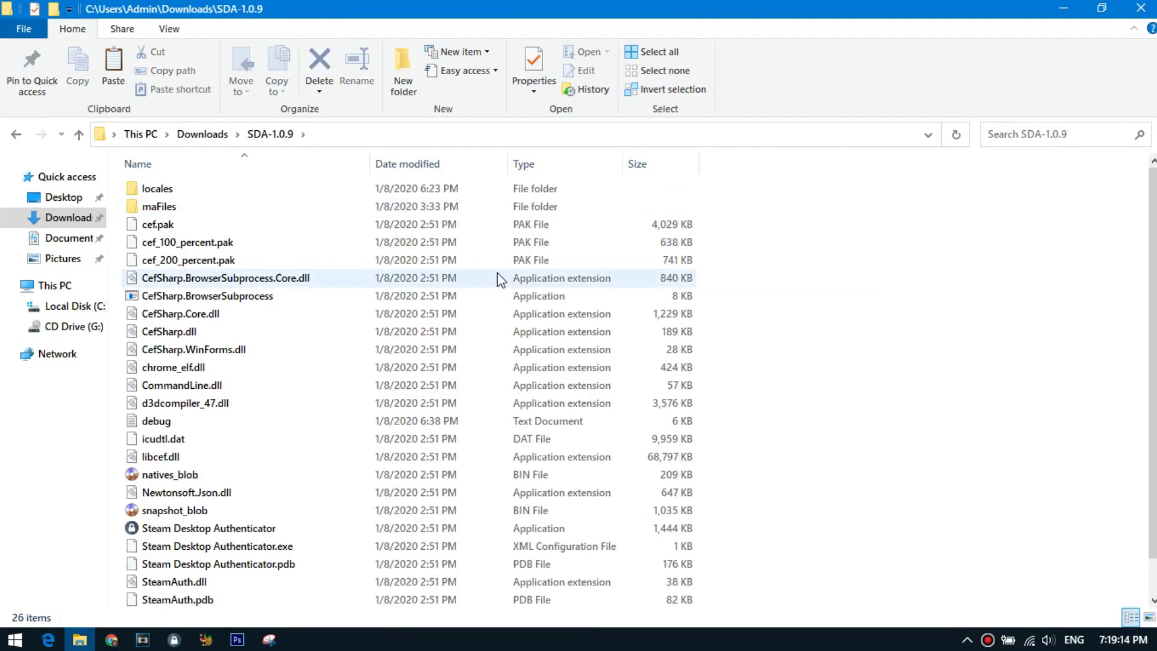
right_click(761, 247)
click(806, 386)
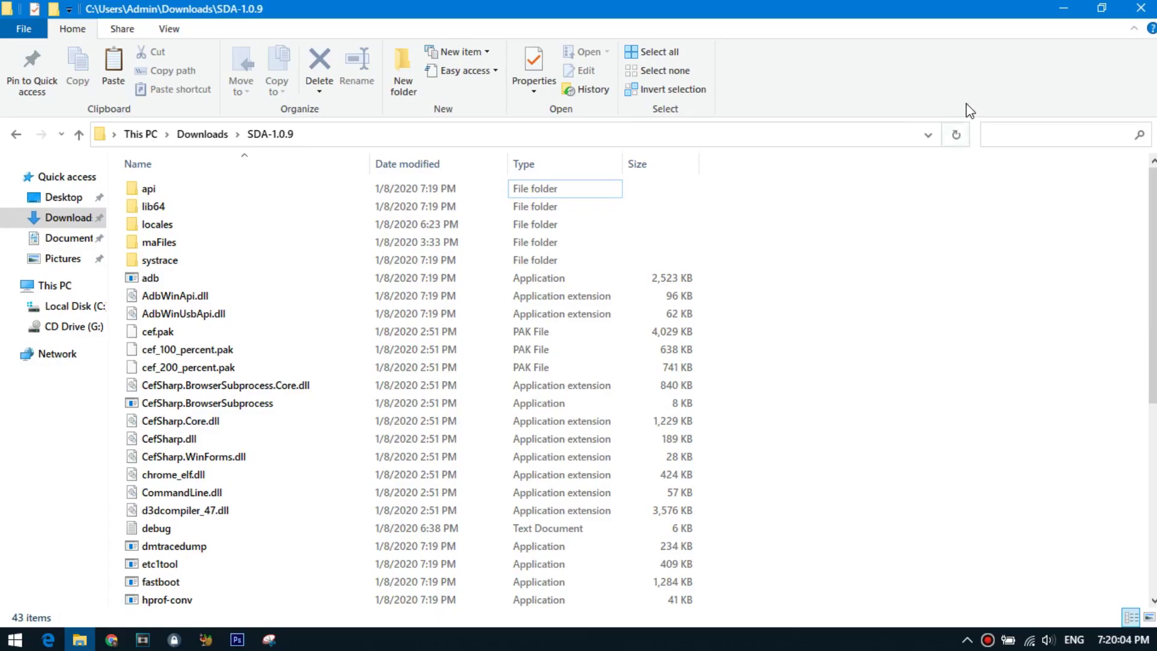
Minimize Explorer and choose File > Import Account > From Android Device in SDA.
click(1062, 13)
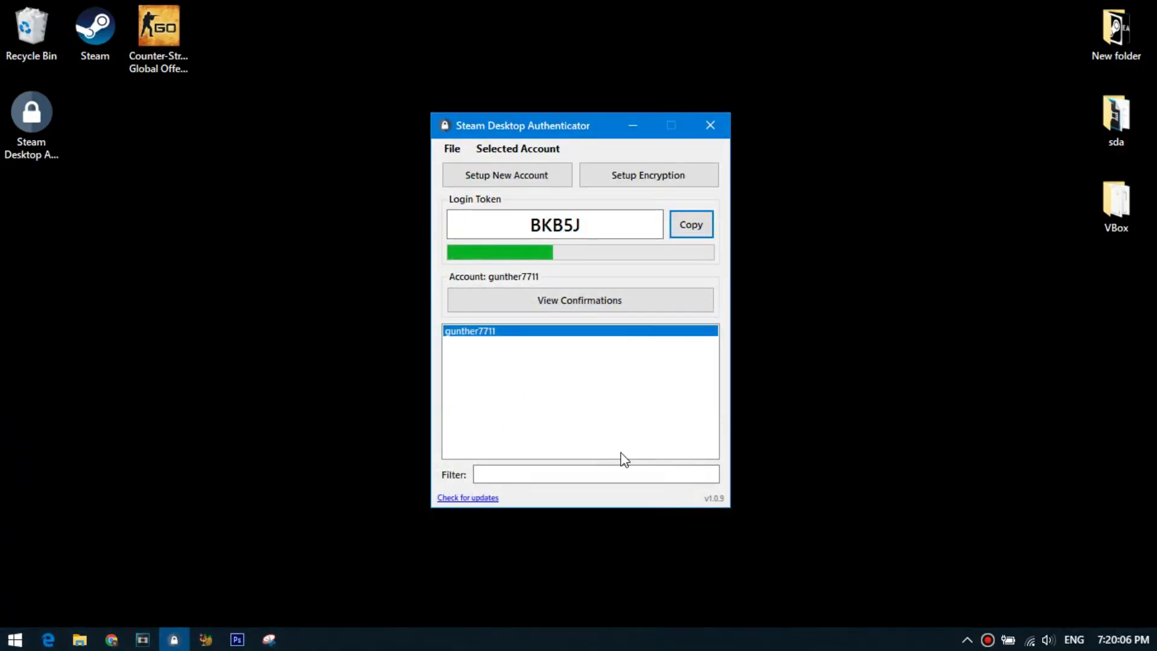
click(452, 149)
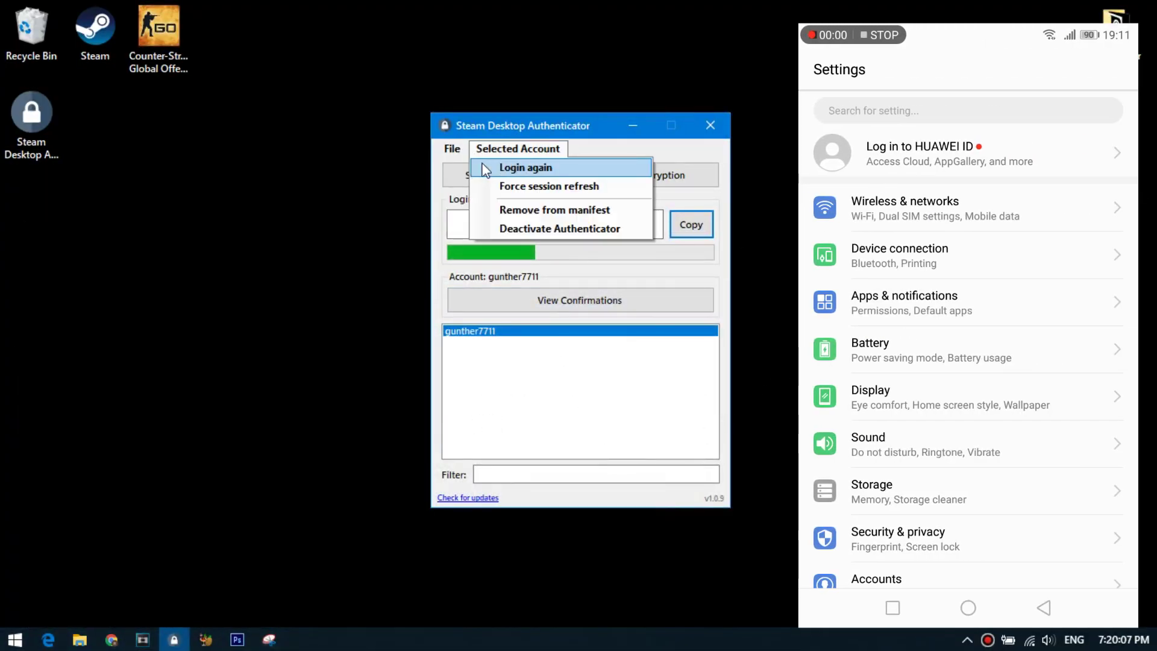
mouse_move(461, 163)
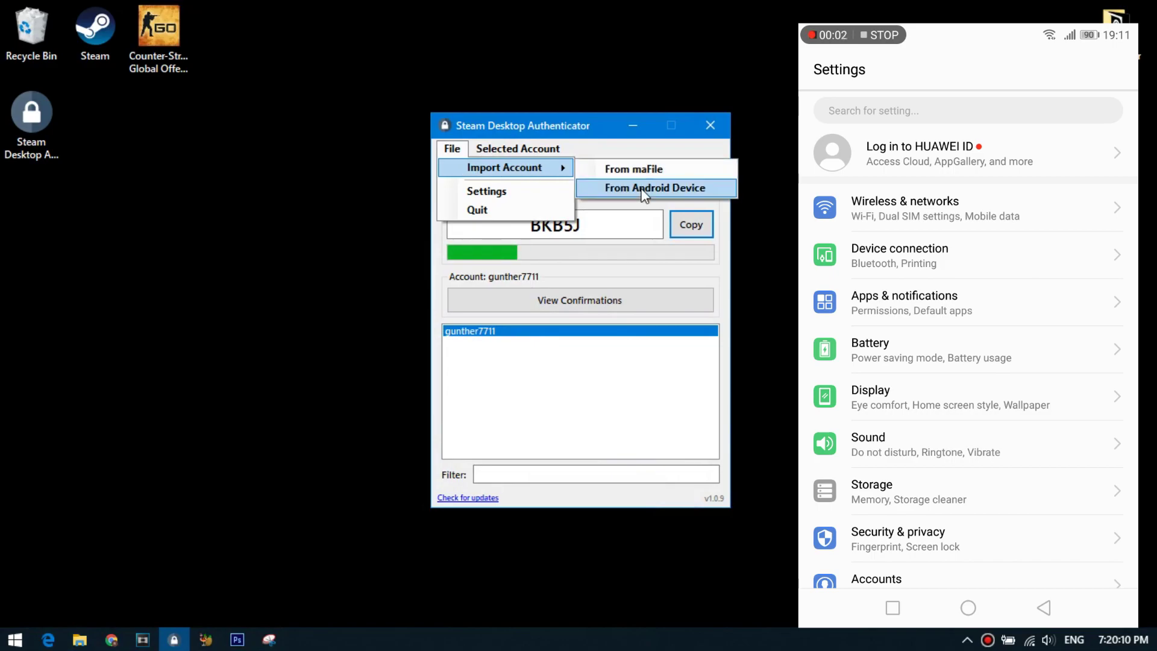
click(706, 188)
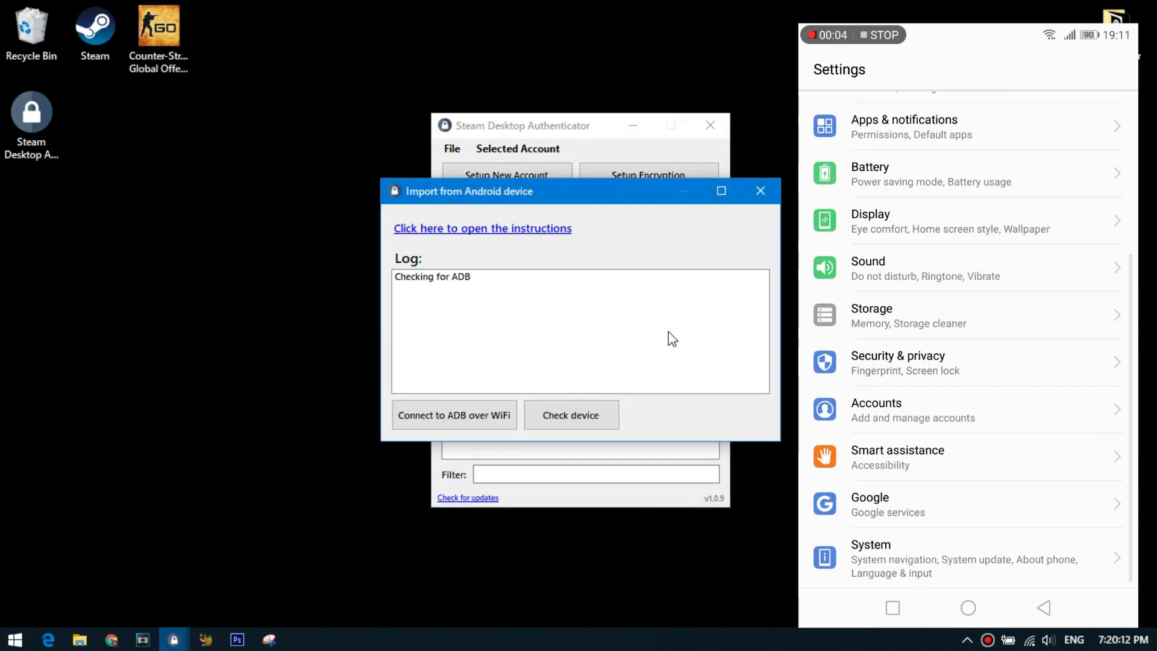